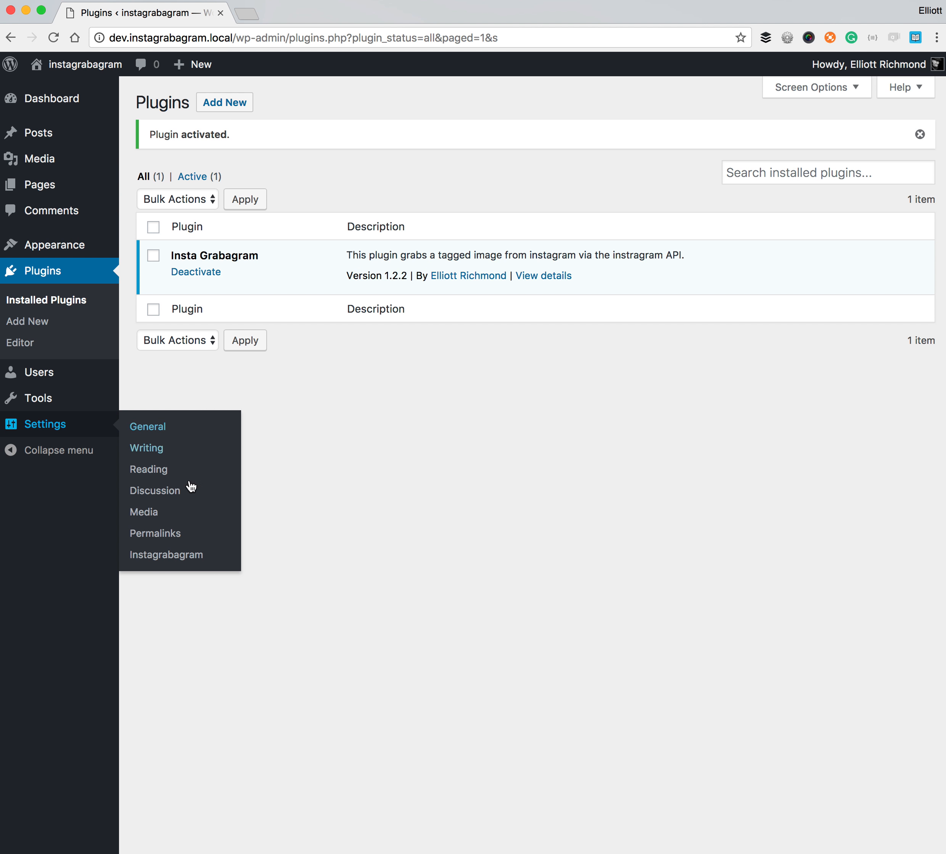
# - Open Settings > Instagrabagram to reach the plugin's empty API settings page
pyautogui.click(183, 556)
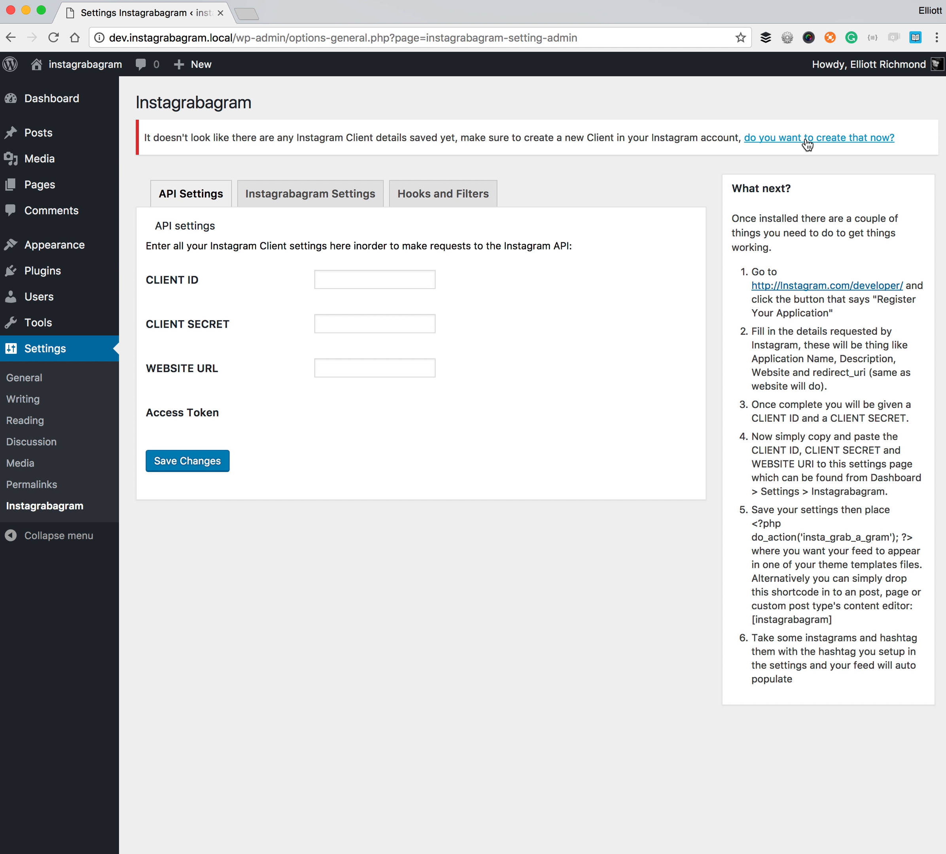
# - Start registering a new Instagram client from the Manage Clients page
pyautogui.click(805, 141)
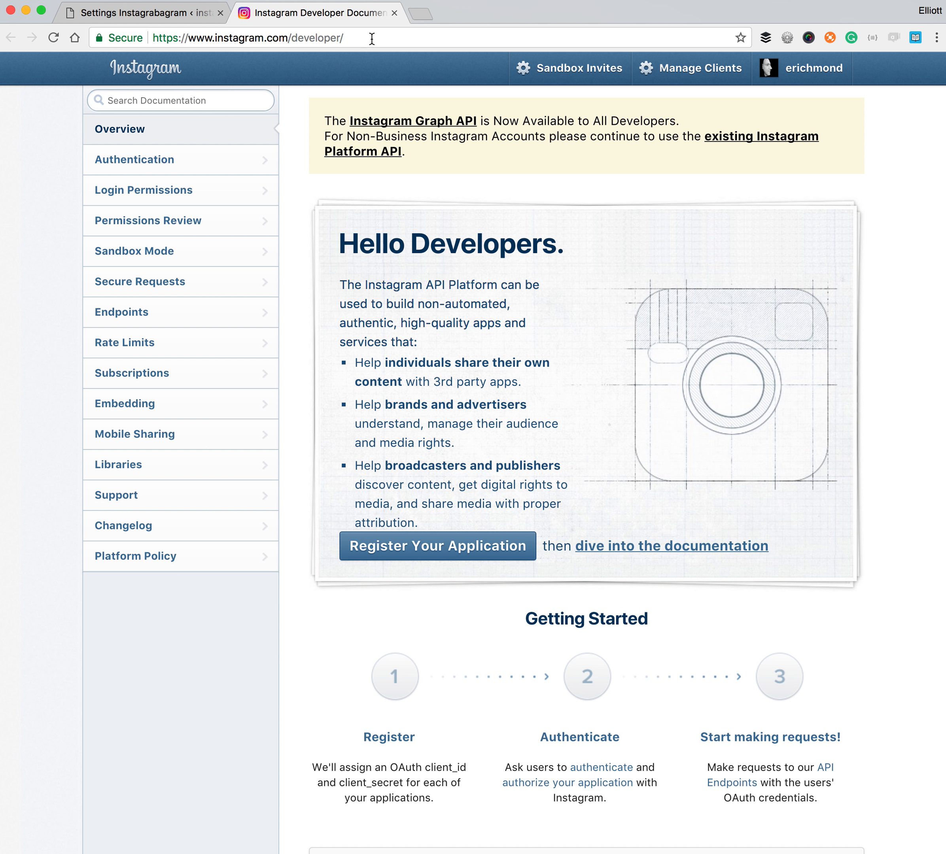
pyautogui.click(702, 71)
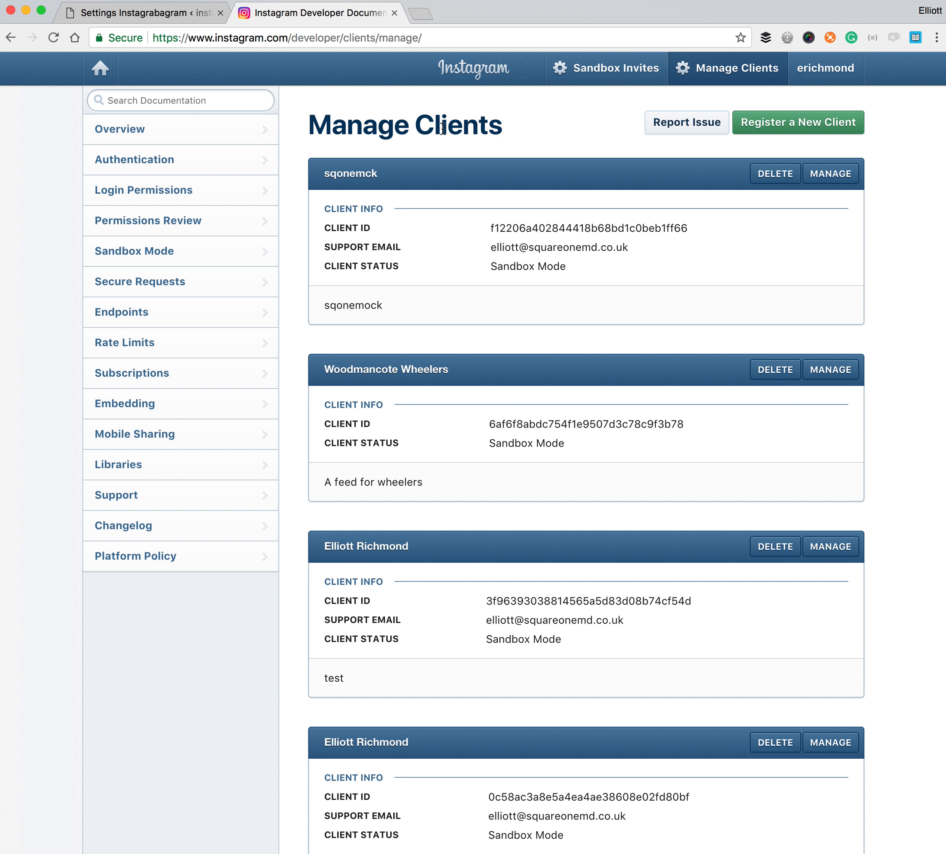
pyautogui.click(820, 129)
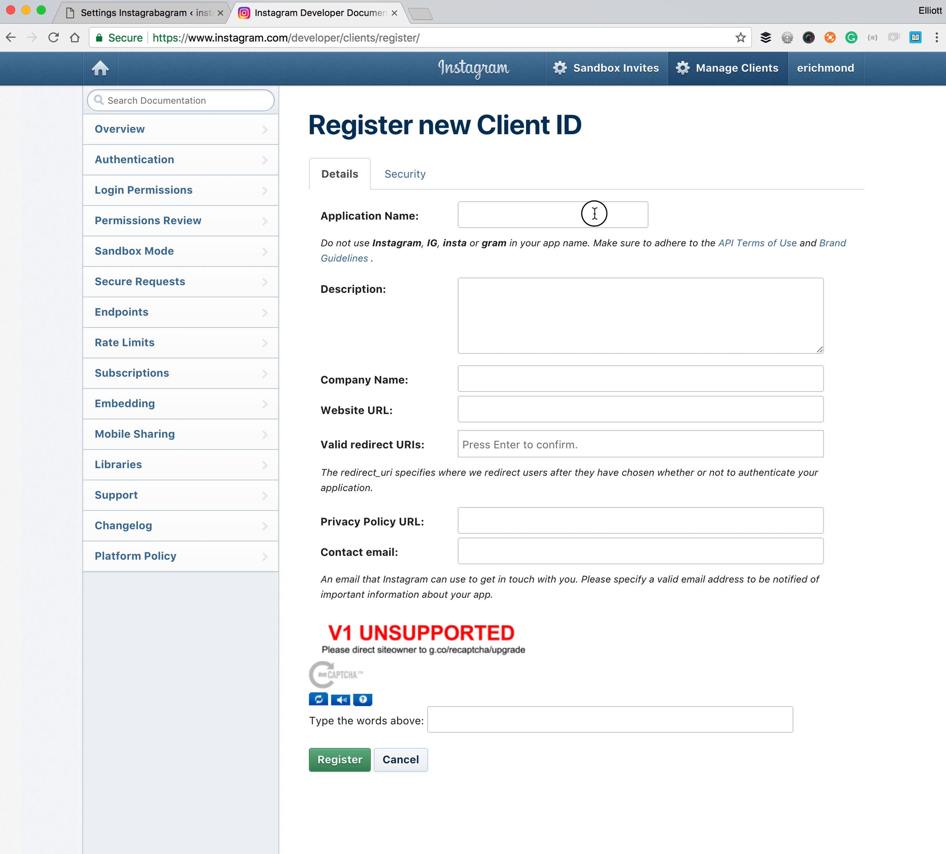
# - Enter application name instagraba, description 'Pull images to my site', and the company name
pyautogui.click(594, 213)
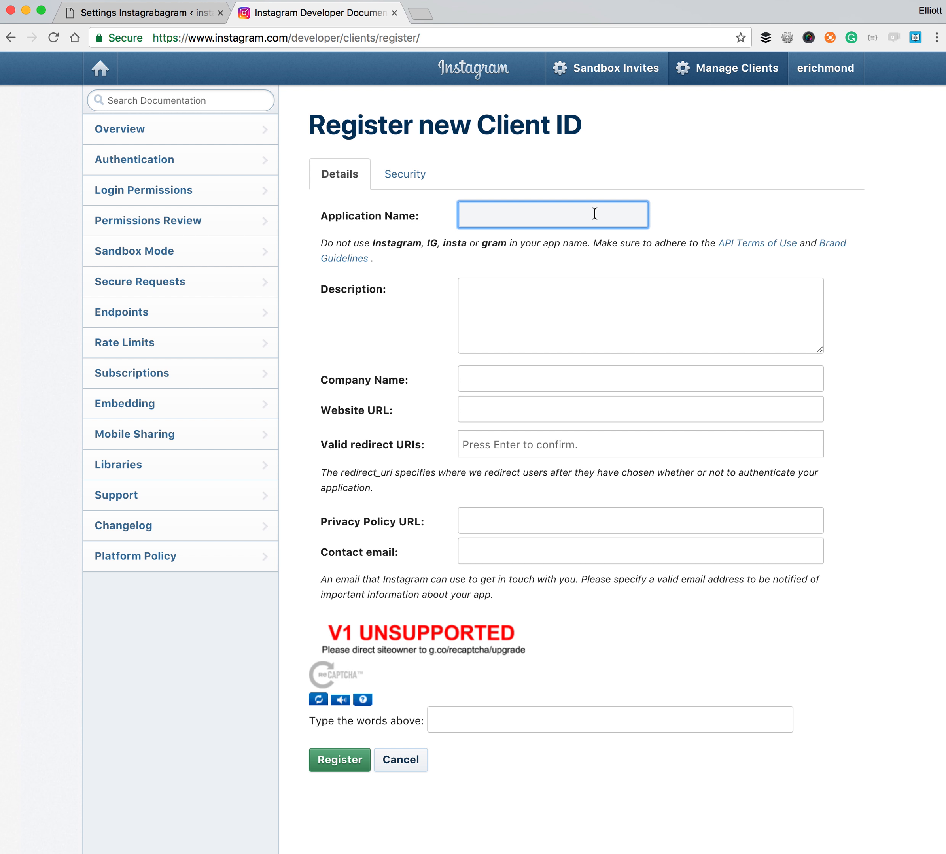
pyautogui.write('In')
pyautogui.press('Down')
pyautogui.press('Return')
pyautogui.click(587, 328)
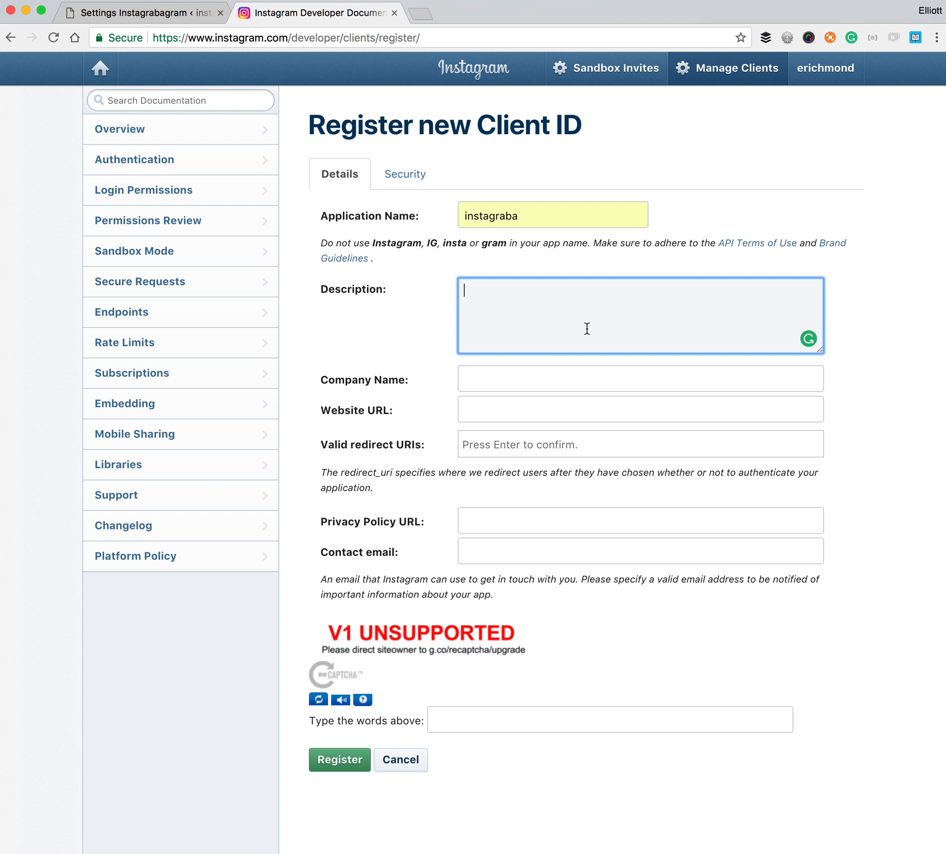
pyautogui.write('Pull images to my site')
pyautogui.click(561, 381)
pyautogui.write('Ell')
pyautogui.press('Down')
pyautogui.press('Tab')
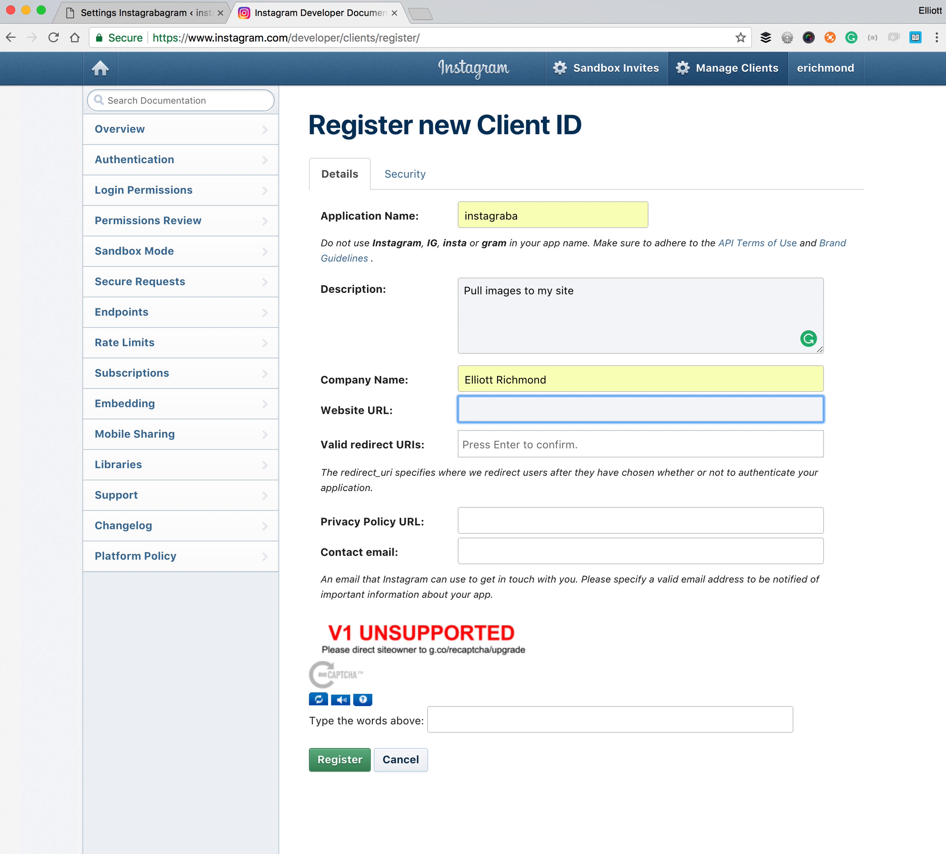
pyautogui.click(146, 13)
pyautogui.moveTo(112, 37); pyautogui.dragTo(209, 32)
pyautogui.press('super+c')
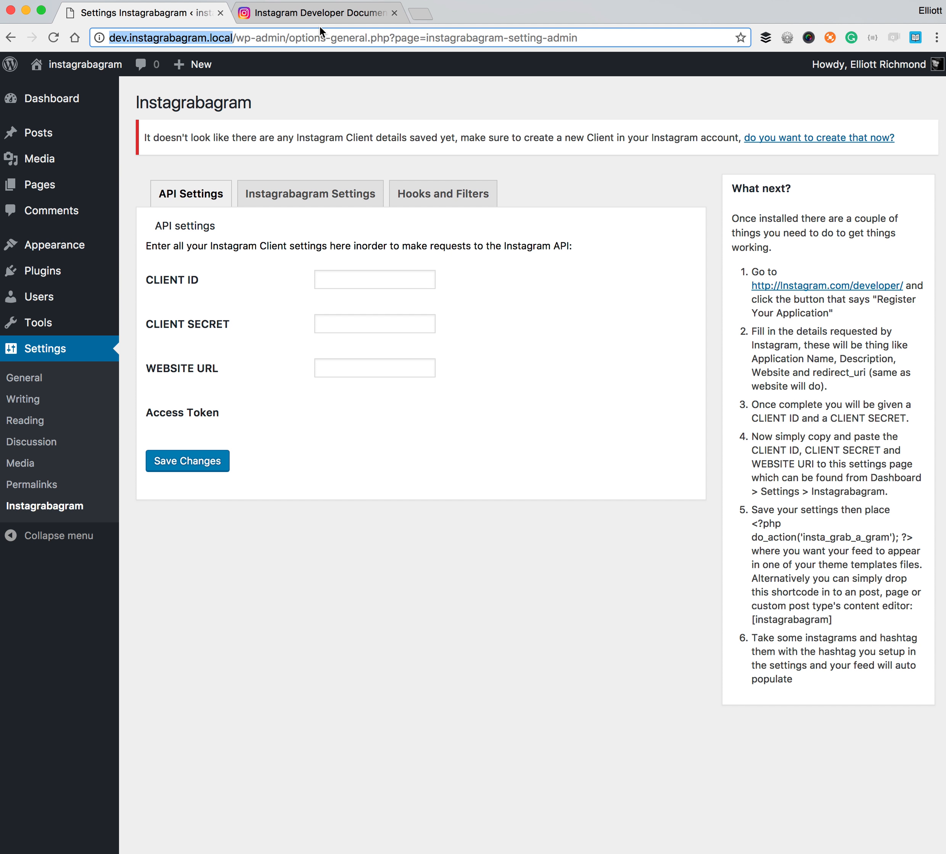
pyautogui.click(304, 16)
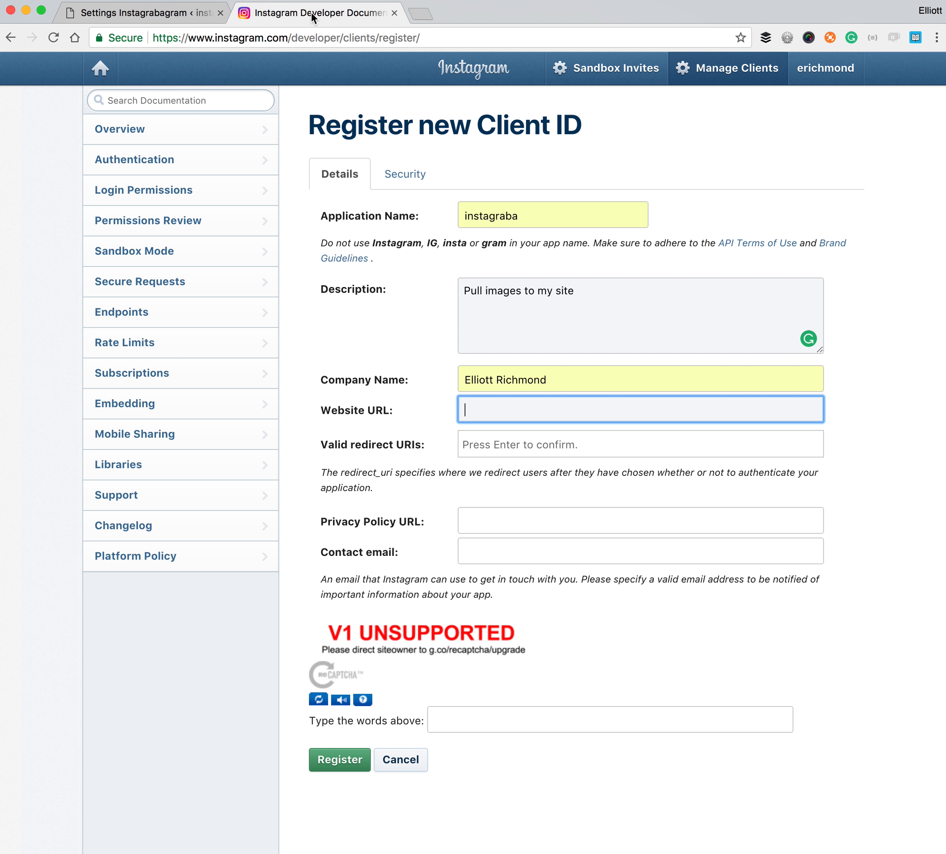
pyautogui.click(537, 402)
pyautogui.press('super+v')
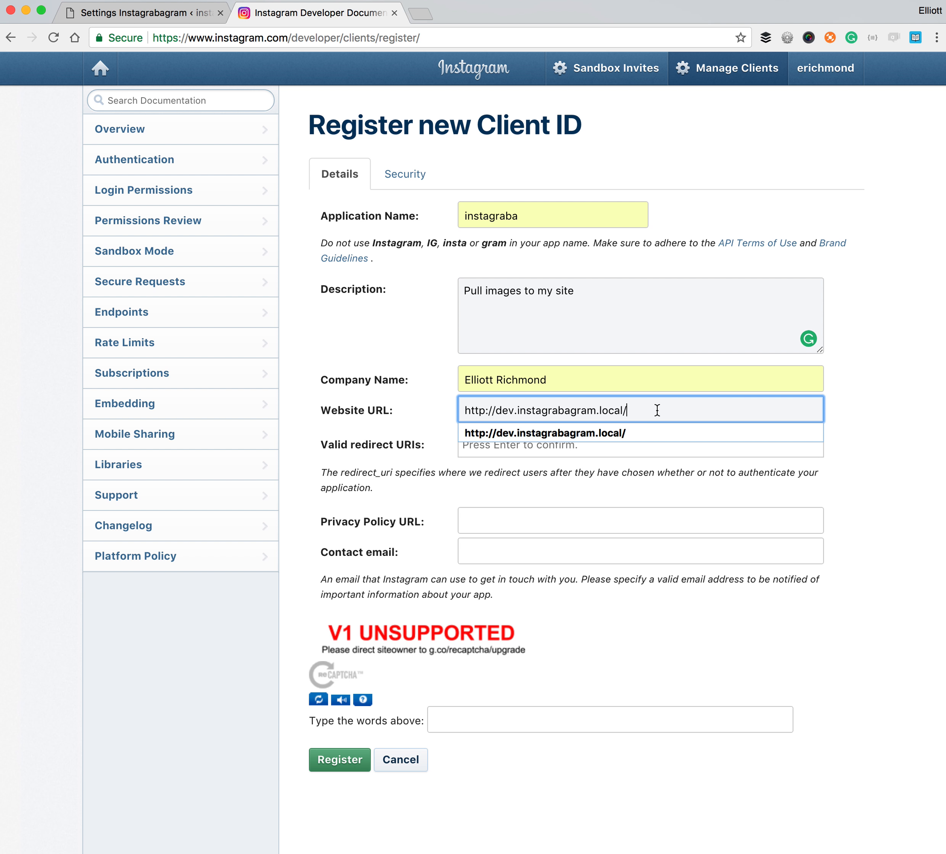
pyautogui.click(865, 413)
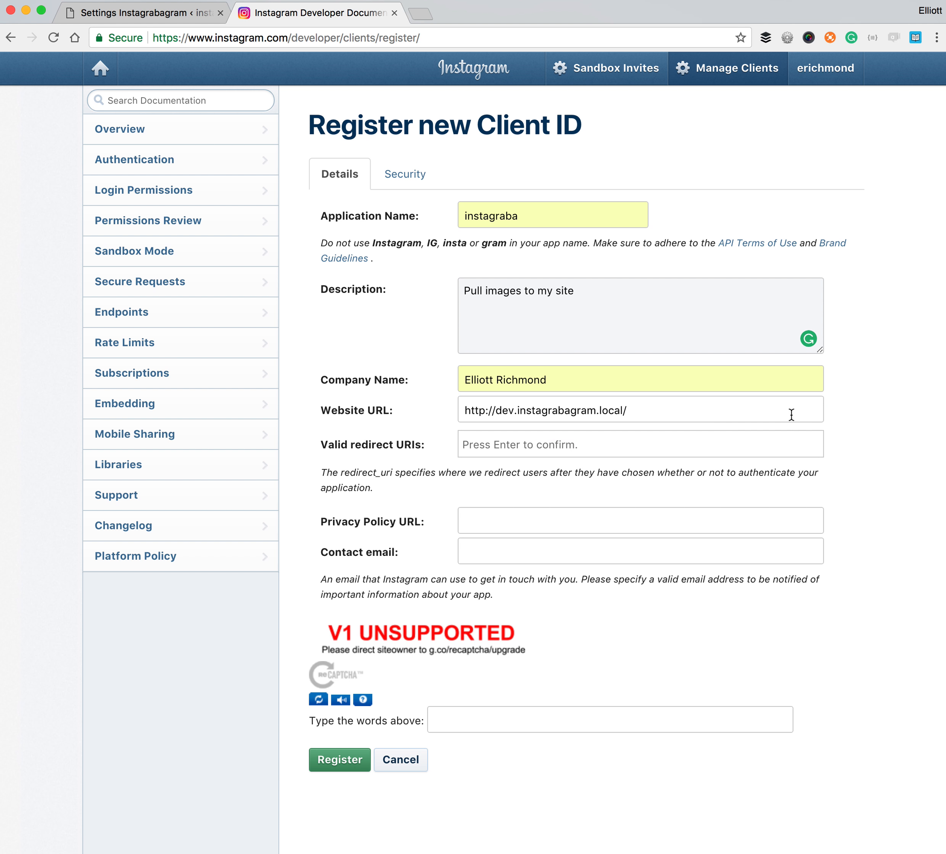
pyautogui.click(606, 440)
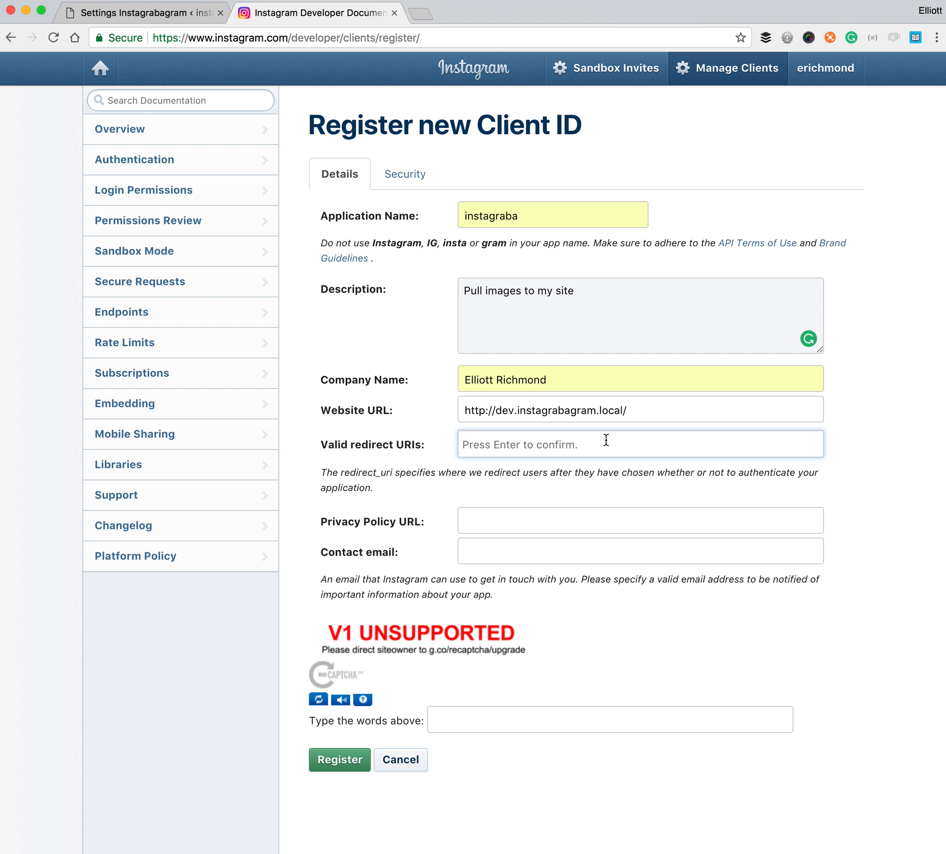
pyautogui.press('super+v')
pyautogui.press('Return')
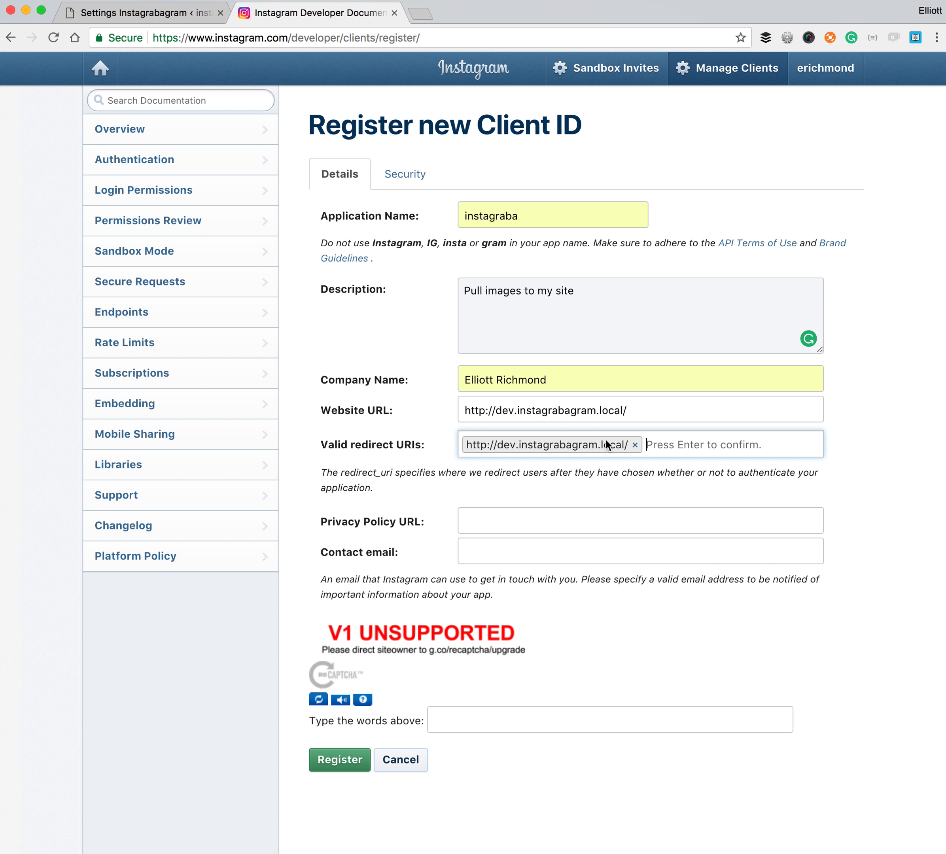
pyautogui.click(850, 430)
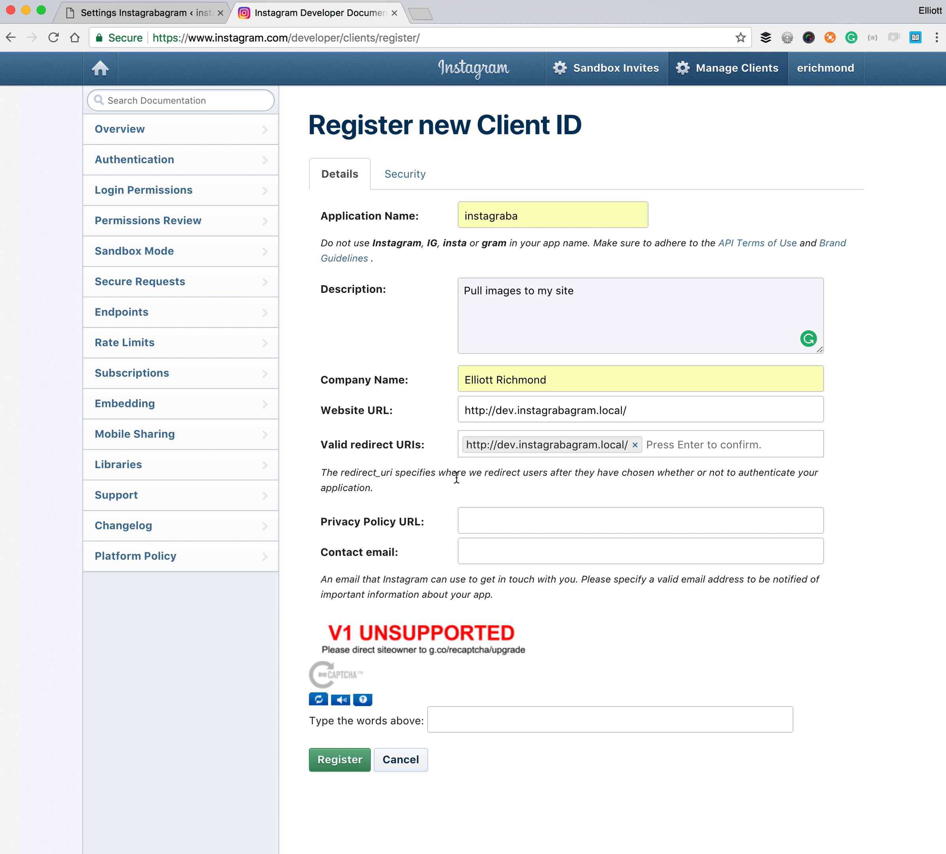
pyautogui.click(537, 521)
pyautogui.press('super+v')
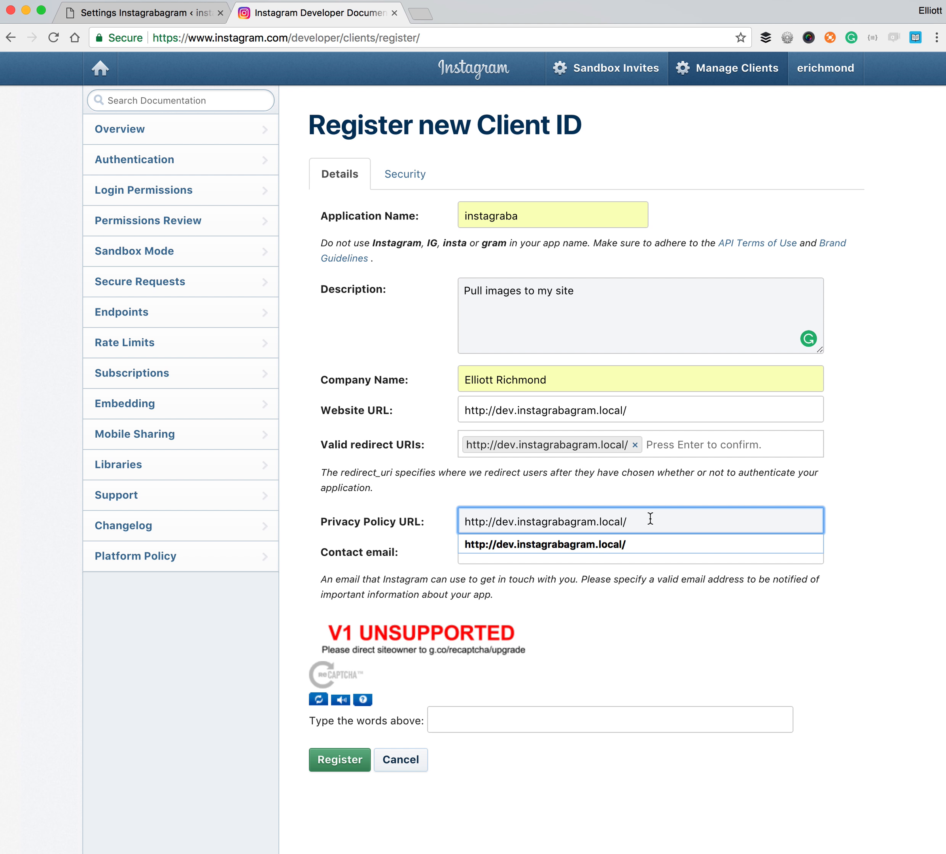
pyautogui.write('pric')
pyautogui.press('BackSpace')
pyautogui.press('BackSpace')
pyautogui.press('BackSpace')
pyautogui.click(837, 488)
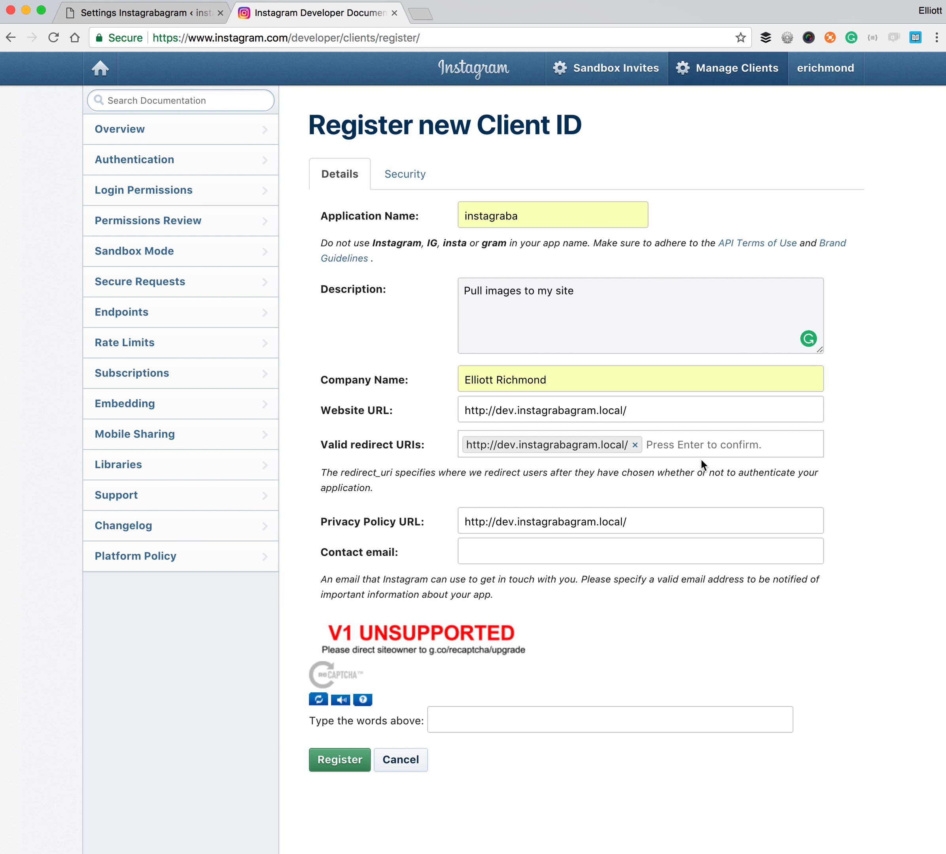
pyautogui.click(647, 514)
# - Fill in the contact e-mail from the autofill suggestion
pyautogui.click(700, 573)
pyautogui.click(589, 554)
pyautogui.write('ellio')
pyautogui.press('Down')
pyautogui.press('Tab')
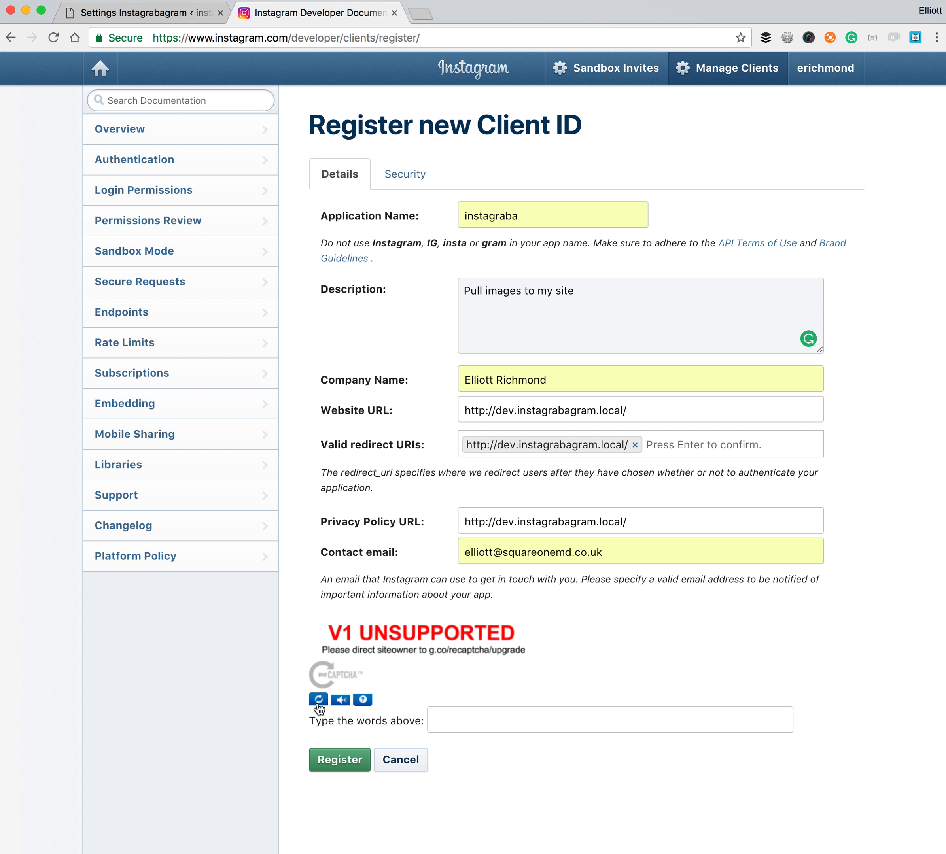
pyautogui.press('Tab')
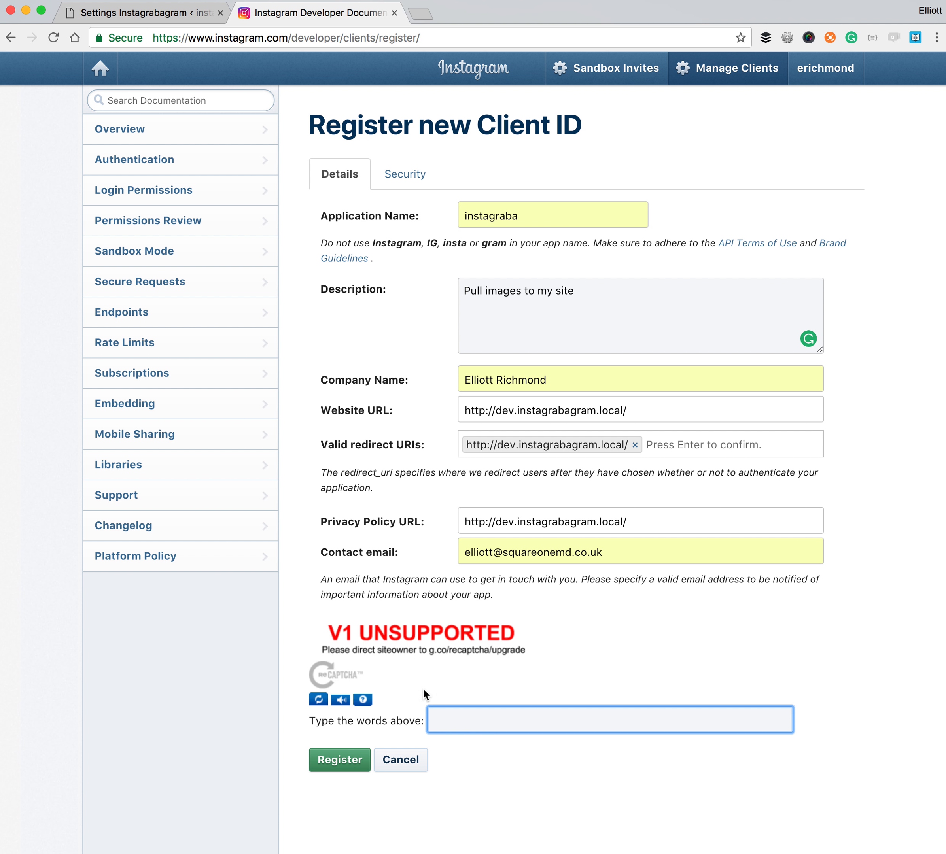
# - Reload the captcha, enter 'siracusa walk', and submit the registration
pyautogui.click(319, 699)
pyautogui.click(506, 712)
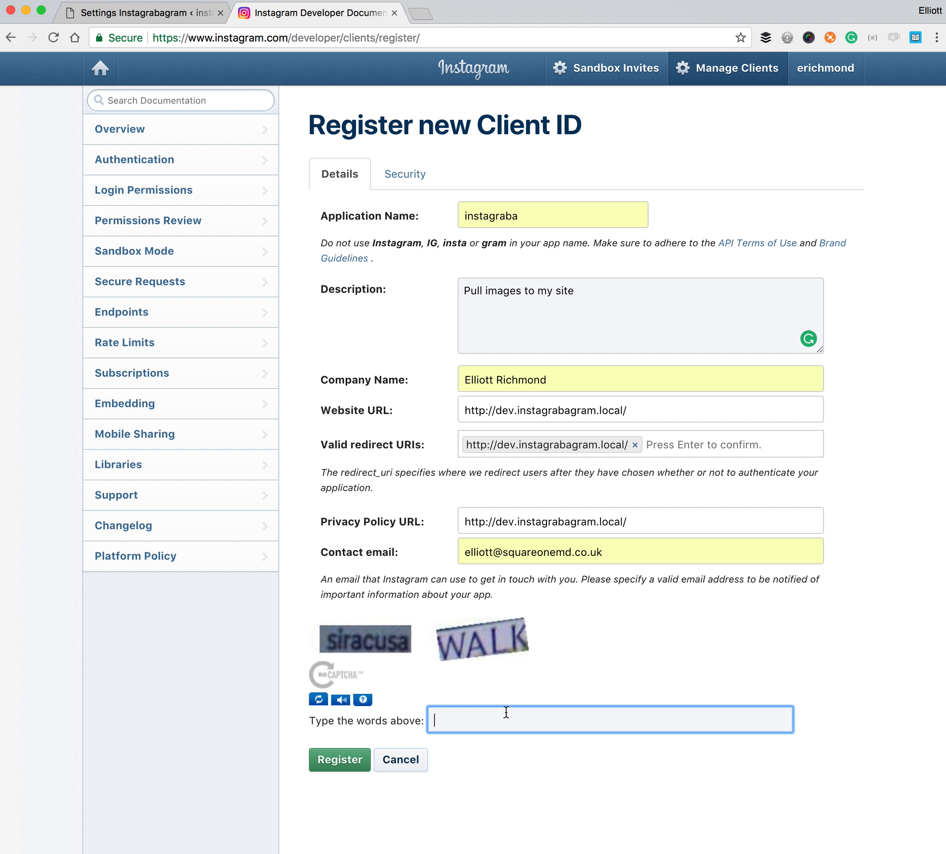
pyautogui.write('siracusa walk')
pyautogui.click(343, 766)
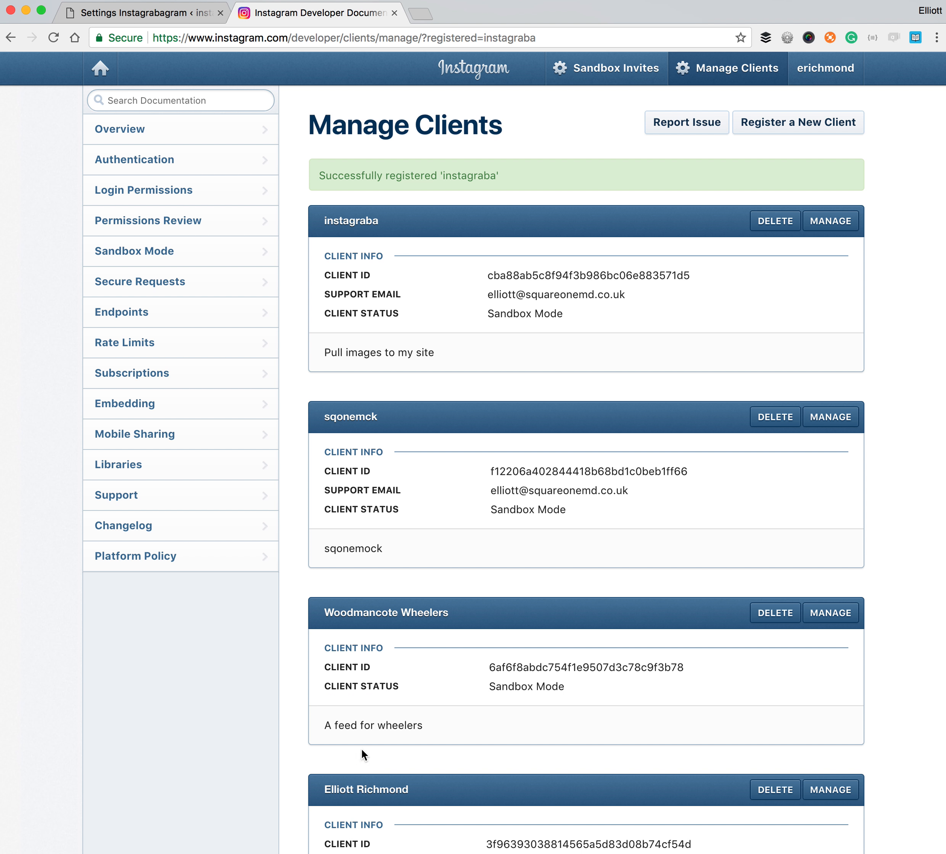
# - Open the instagraba client's management page and copy its Client ID
pyautogui.doubleClick(348, 221)
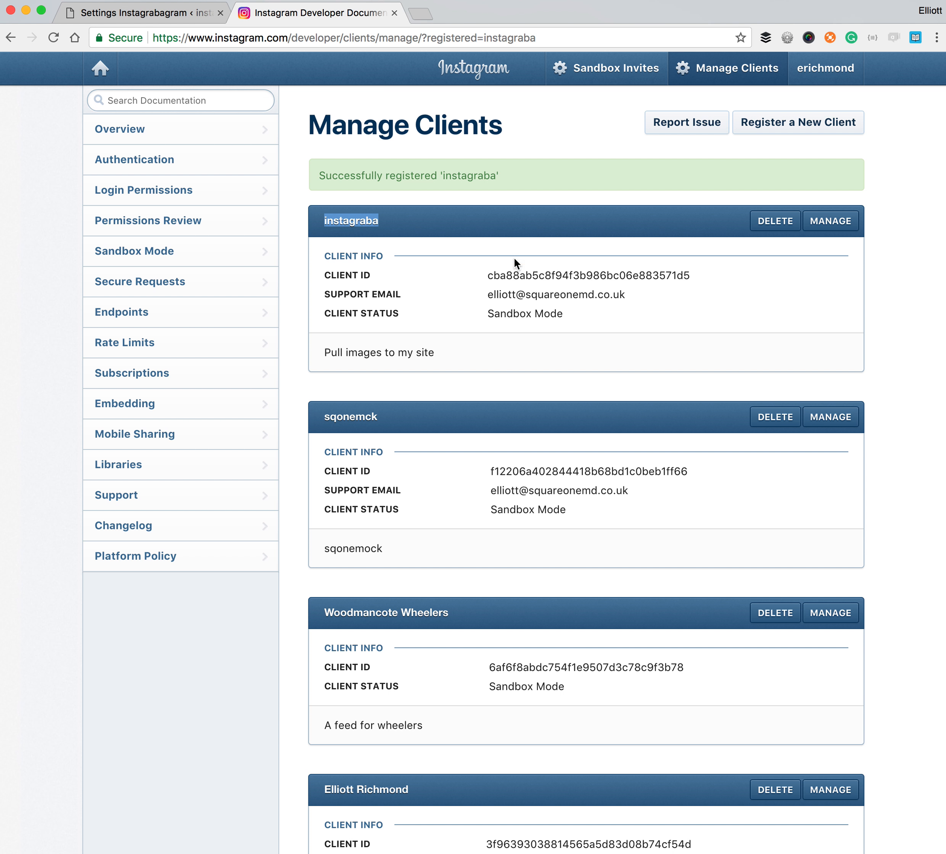
pyautogui.doubleClick(572, 276)
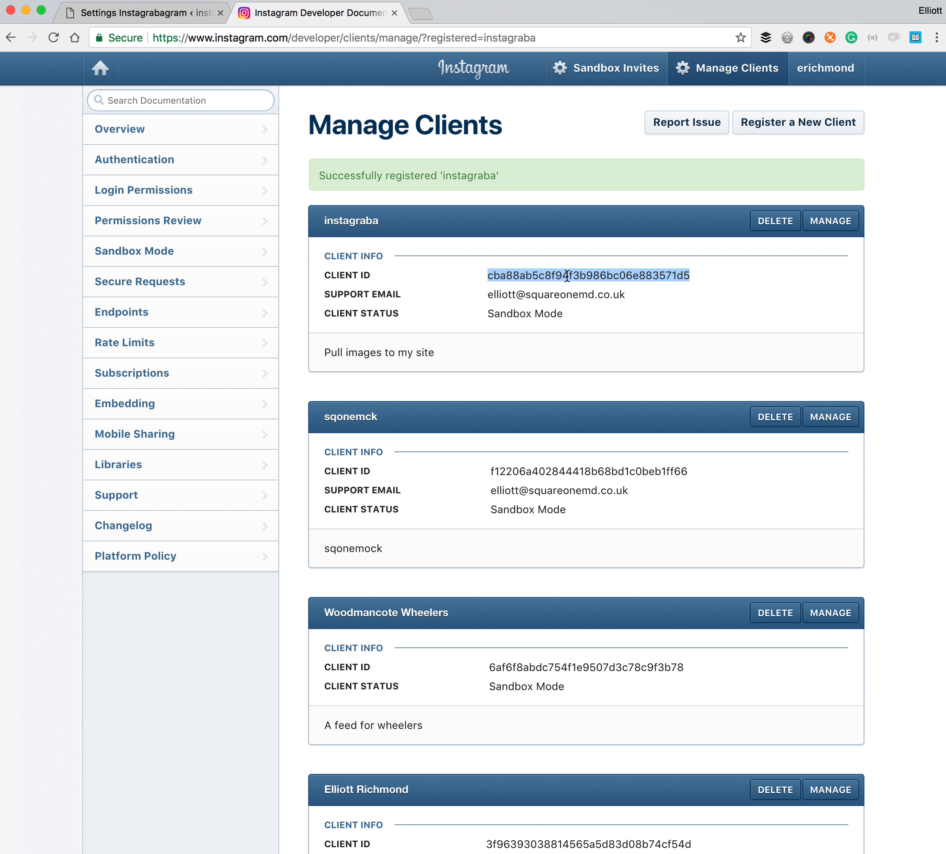
pyautogui.click(836, 222)
pyautogui.doubleClick(537, 182)
pyautogui.press('super+c')
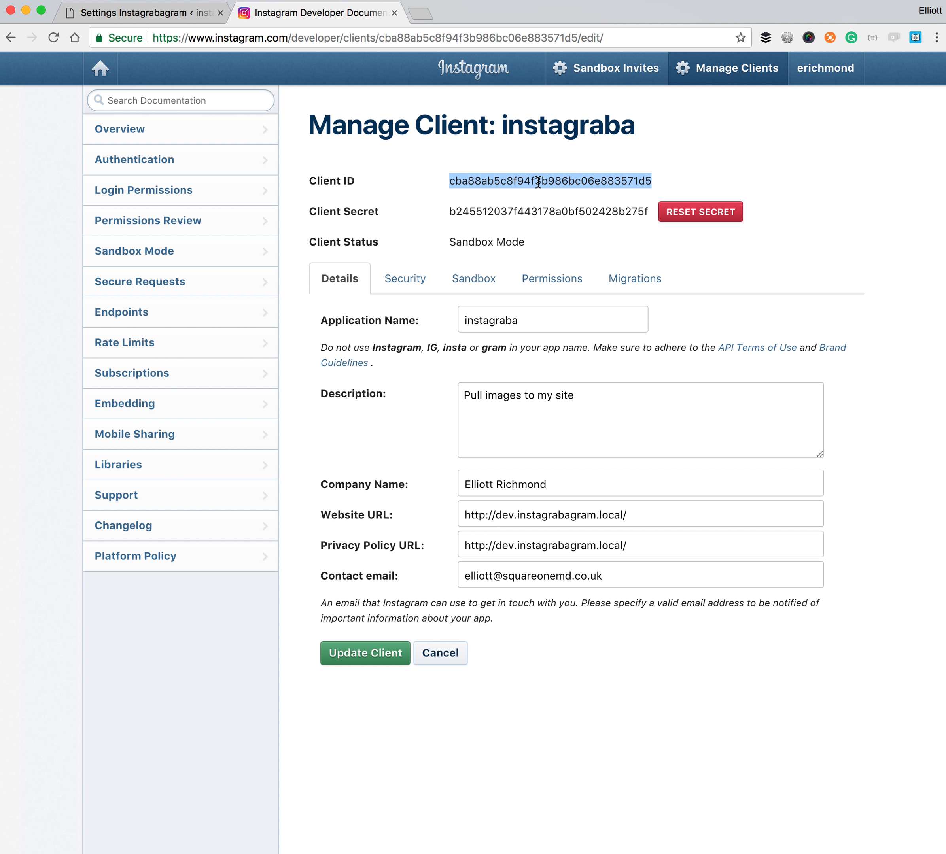
pyautogui.click(137, 14)
# - Paste the instagraba Client ID and Client Secret into the plugin's API settings
pyautogui.click(324, 279)
pyautogui.press('super+v')
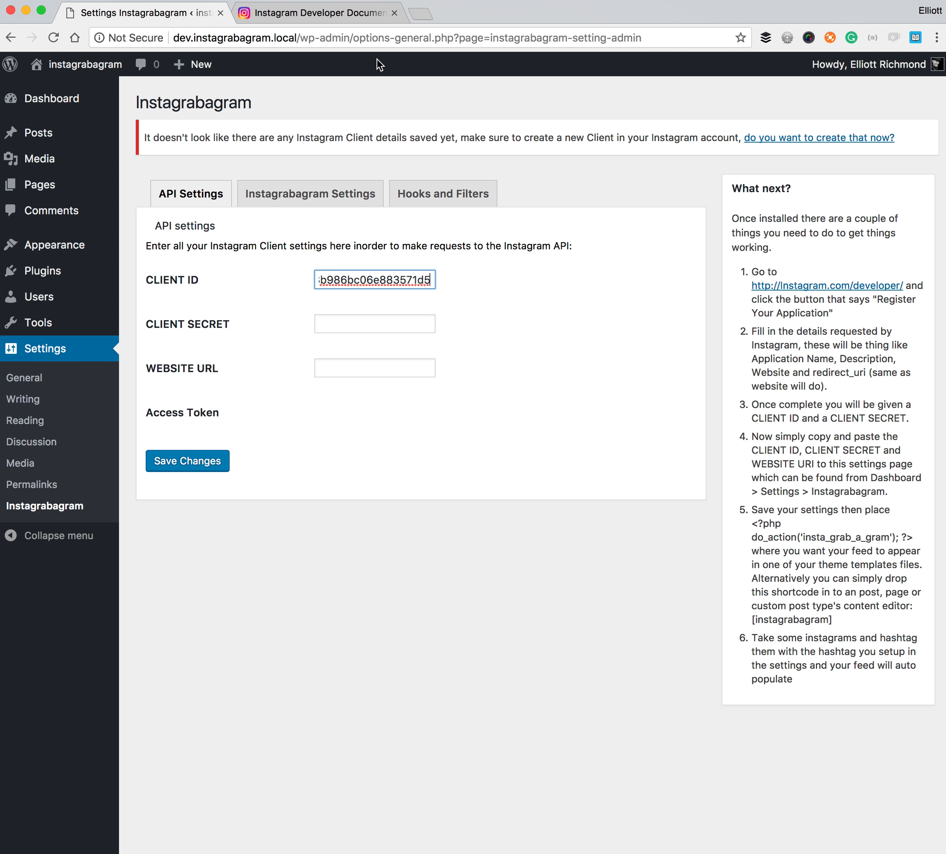
pyautogui.click(342, 14)
pyautogui.doubleClick(516, 212)
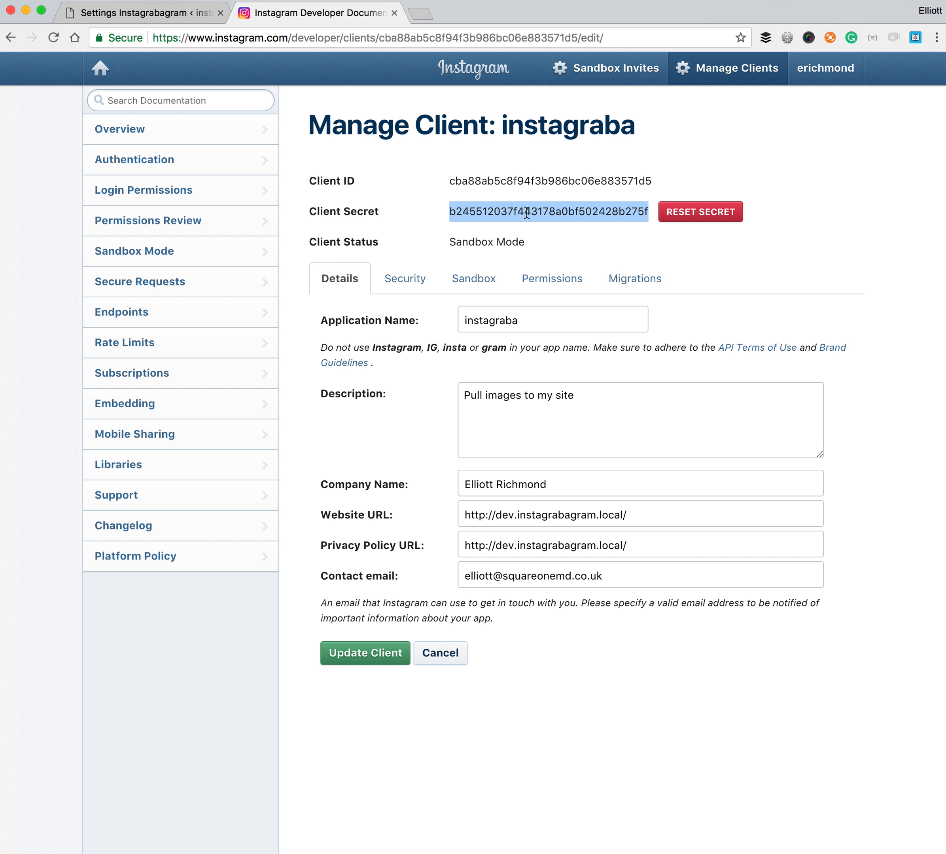
pyautogui.click(155, 14)
pyautogui.click(371, 325)
pyautogui.press('super+v')
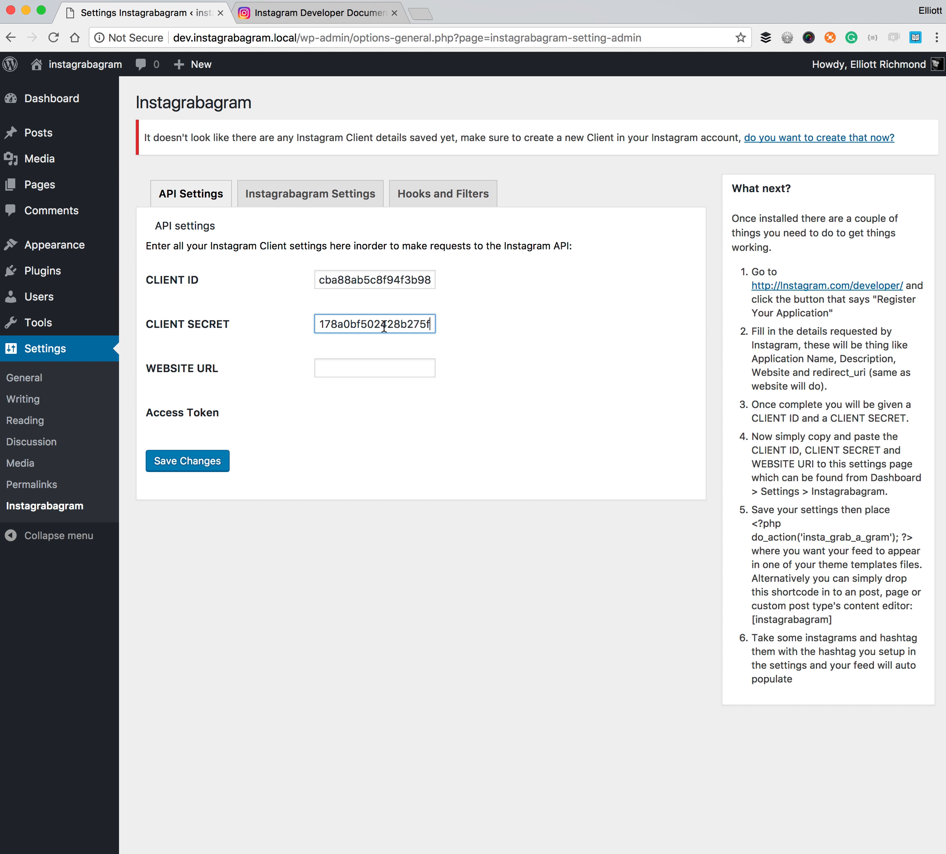
pyautogui.click(352, 368)
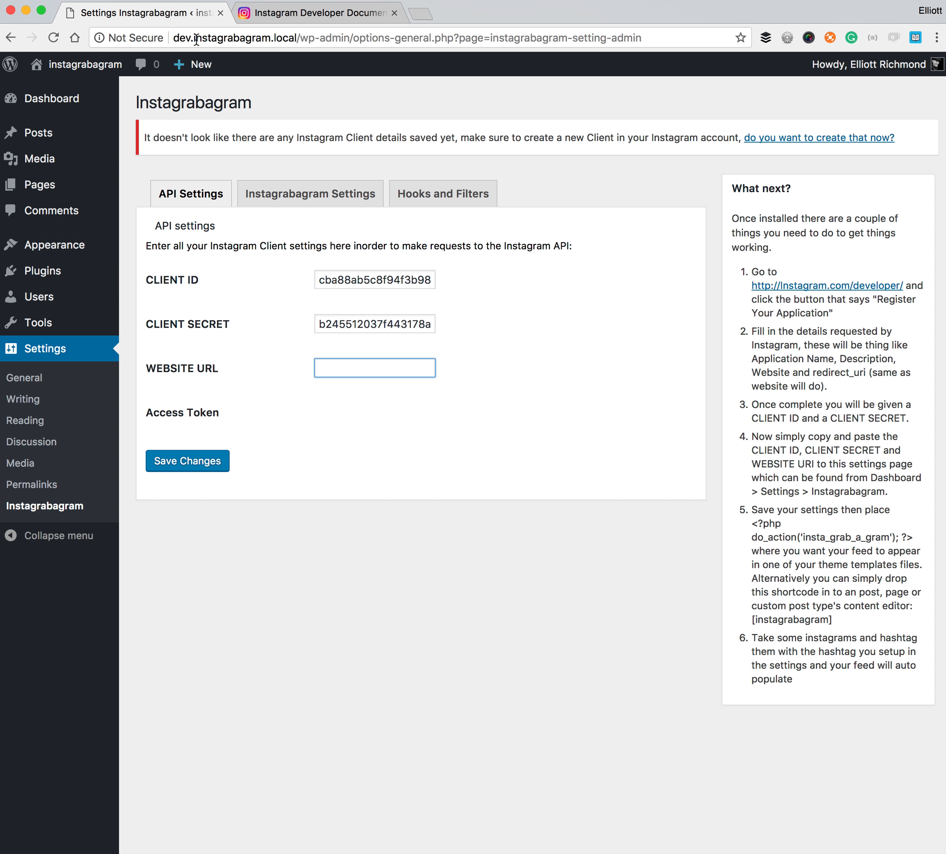
pyautogui.moveTo(185, 40); pyautogui.dragTo(281, 40)
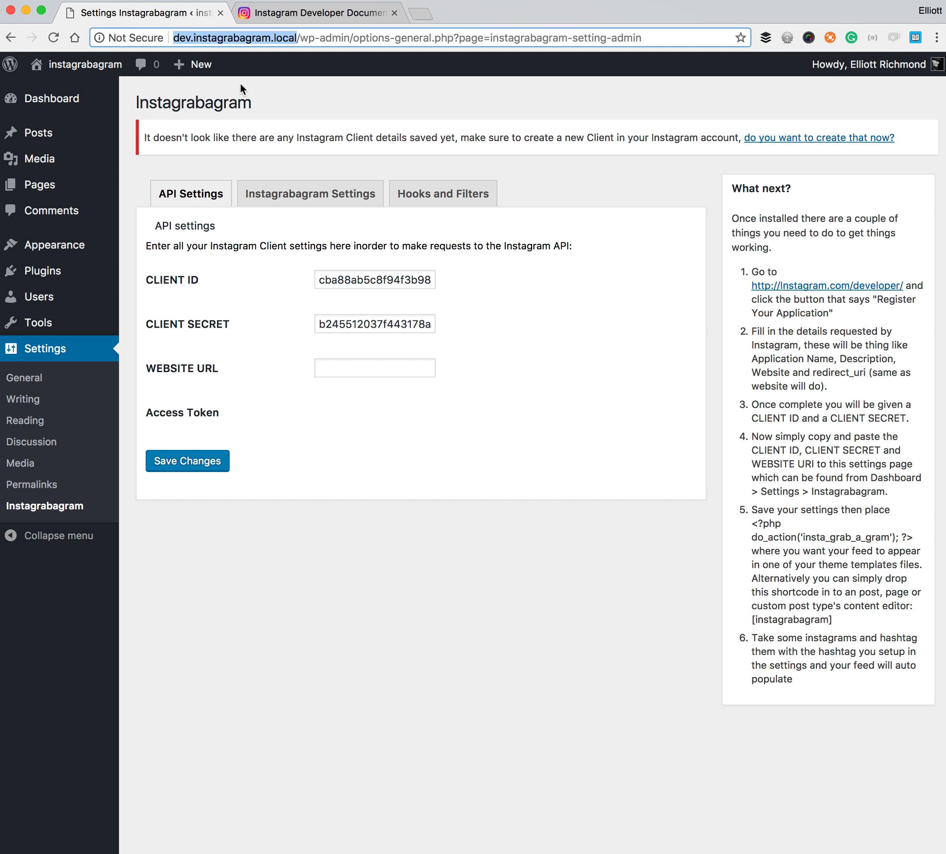
pyautogui.press('super+c')
pyautogui.click(362, 374)
pyautogui.press('super+v')
pyautogui.click(539, 364)
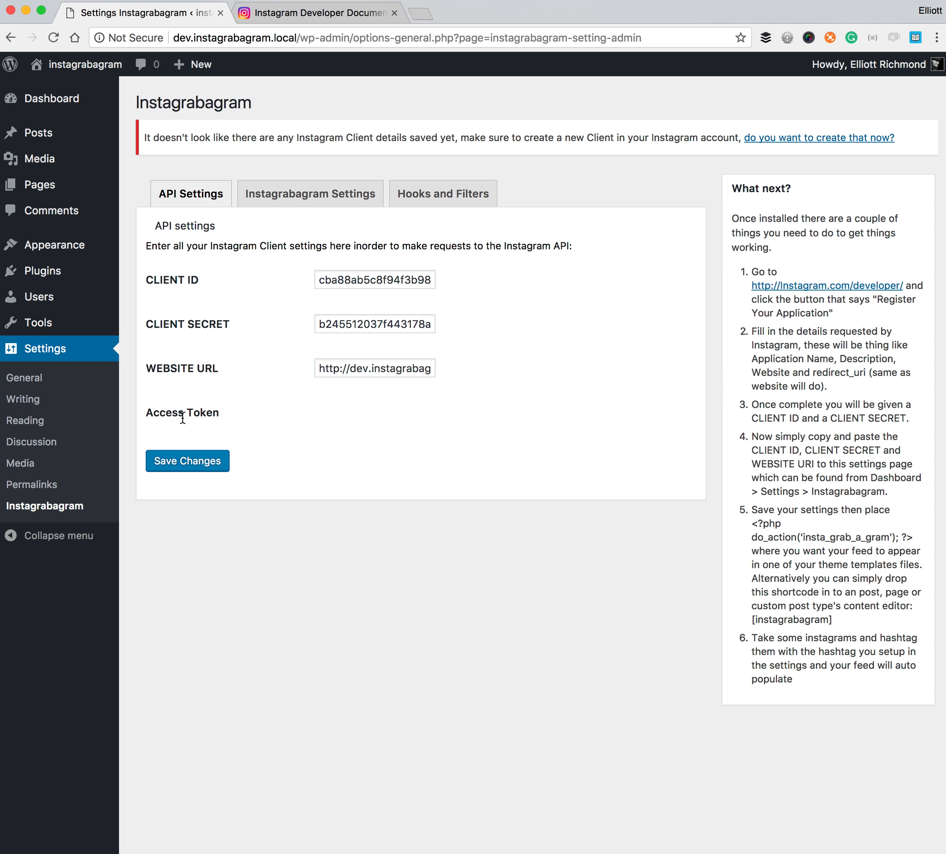
pyautogui.click(200, 464)
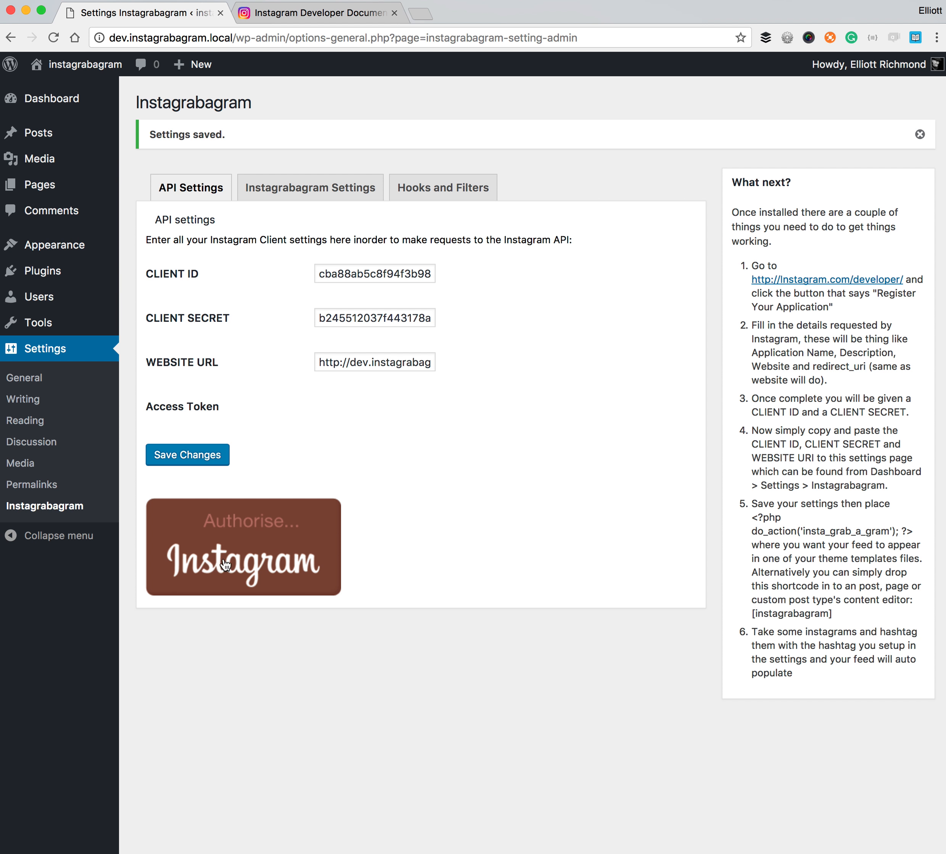
# - Start Instagram authorisation with the Authorise Instagram button
pyautogui.click(264, 551)
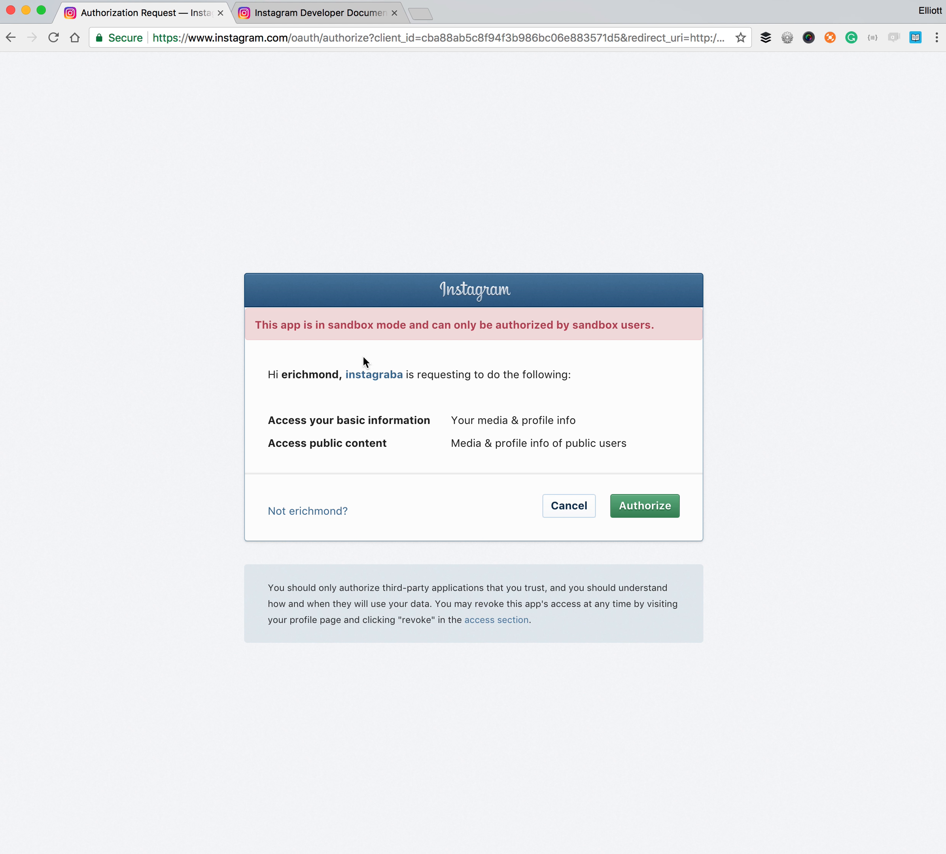
# - Grant instagraba access to basic information and public content on Instagram
pyautogui.click(653, 507)
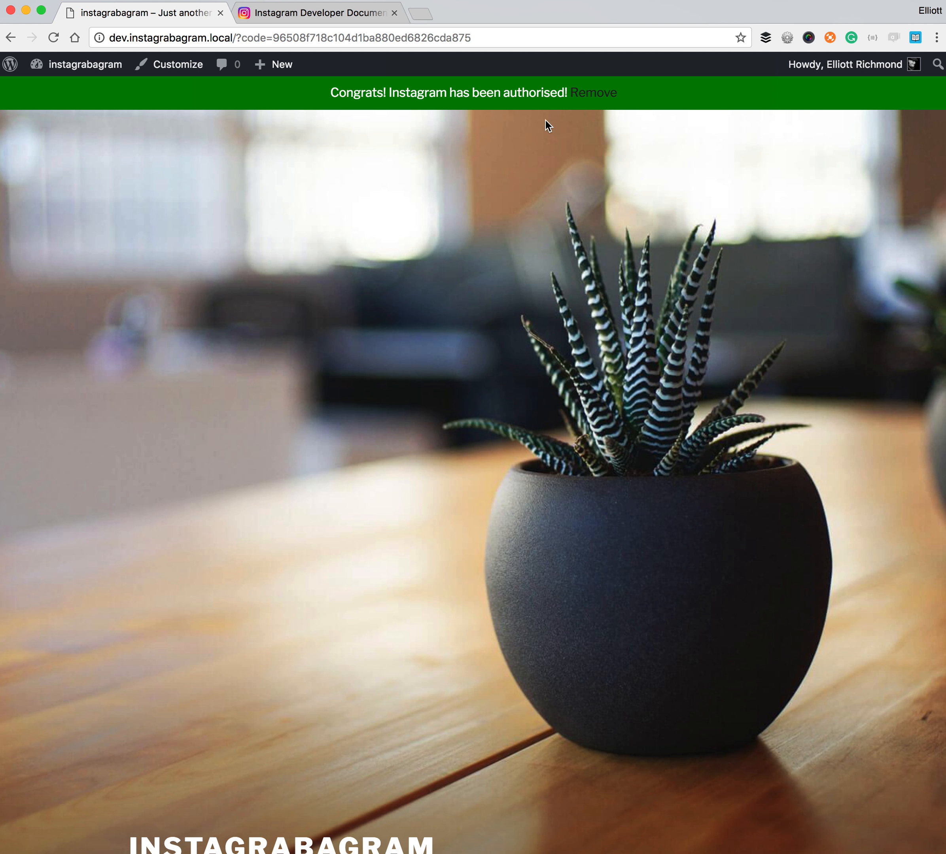
# - Dismiss the authorisation notice and return to the Instagrabagram settings showing the access token
pyautogui.click(595, 93)
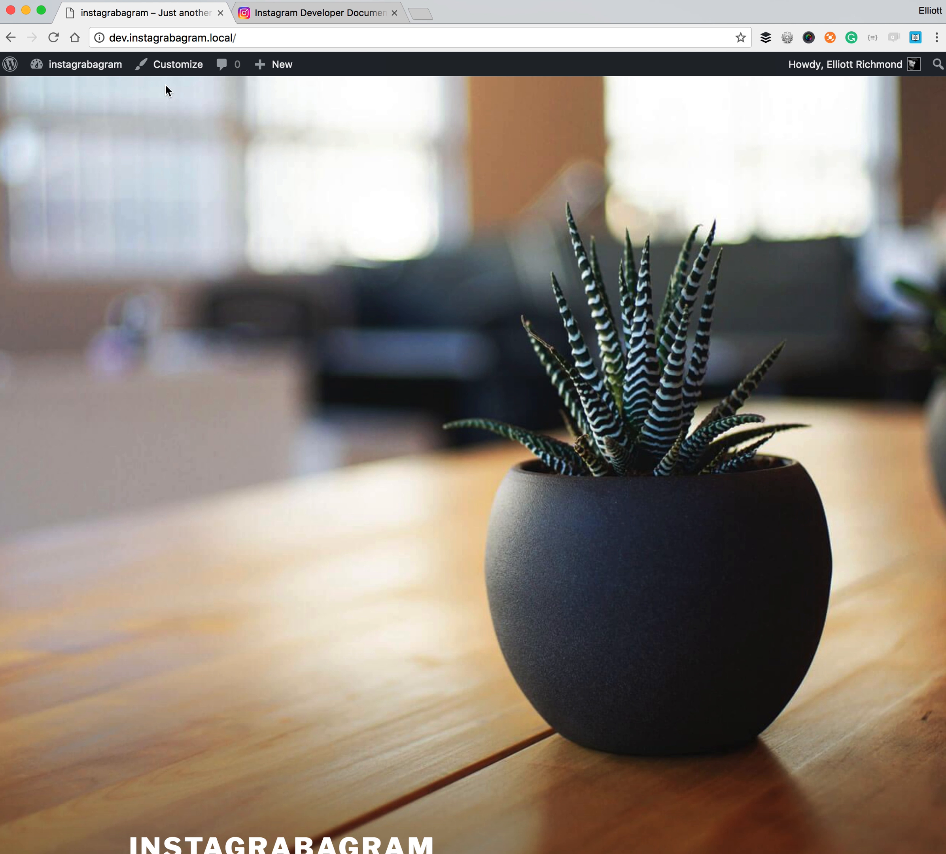
pyautogui.click(95, 69)
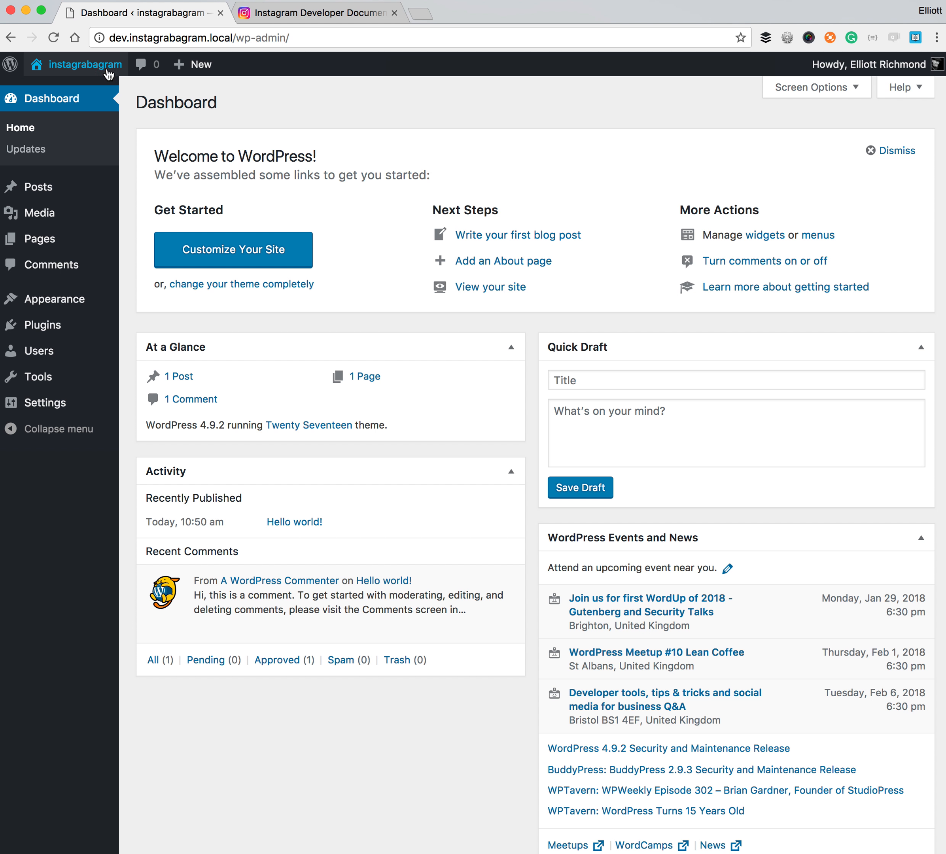
pyautogui.moveTo(68, 403)
pyautogui.click(187, 532)
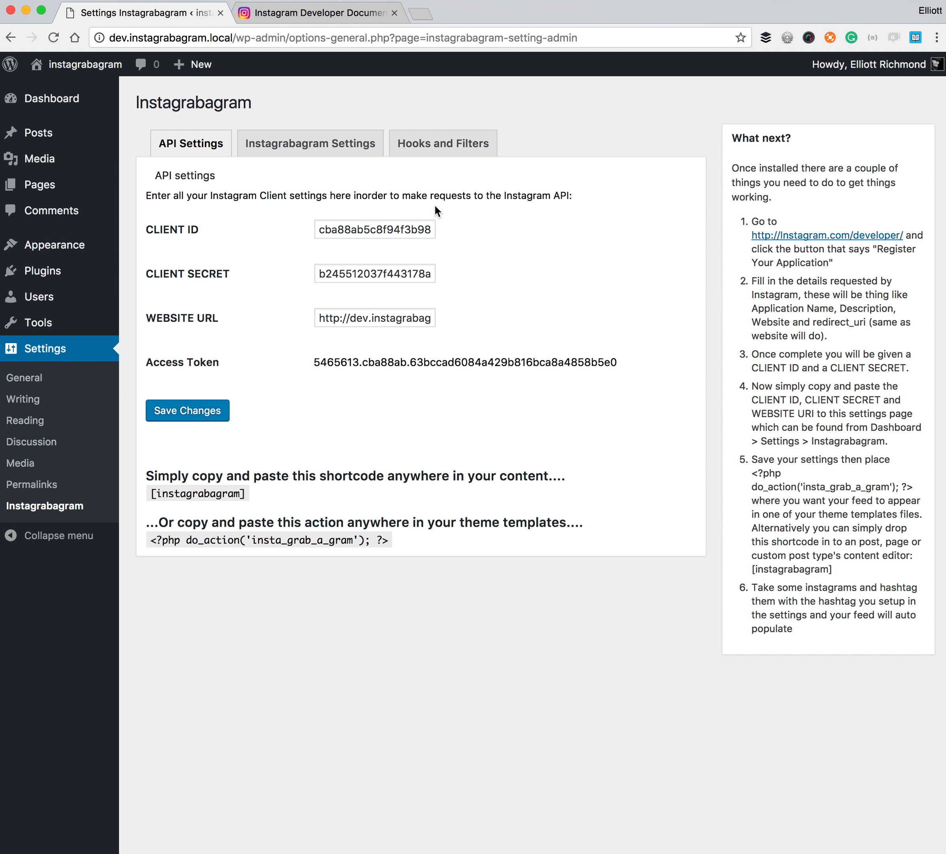
pyautogui.click(296, 150)
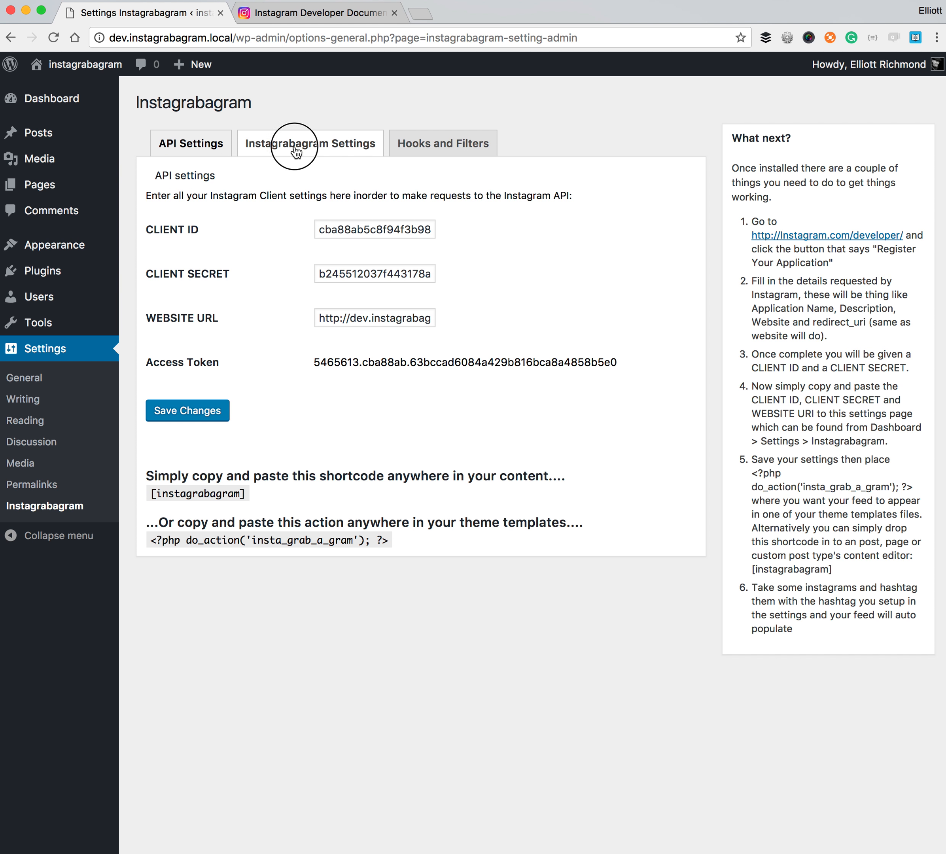
# - Set hashtag wordpress, 3 images to pull, clickable links off, and save the feed settings
pyautogui.click(403, 232)
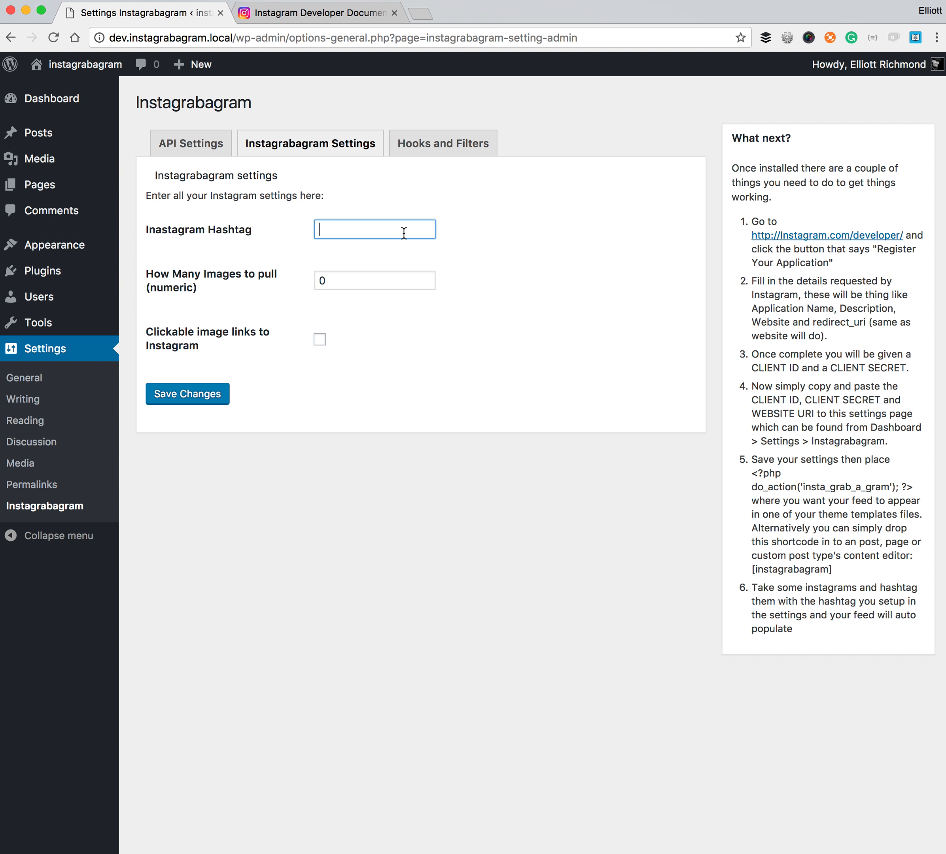
pyautogui.write('woo')
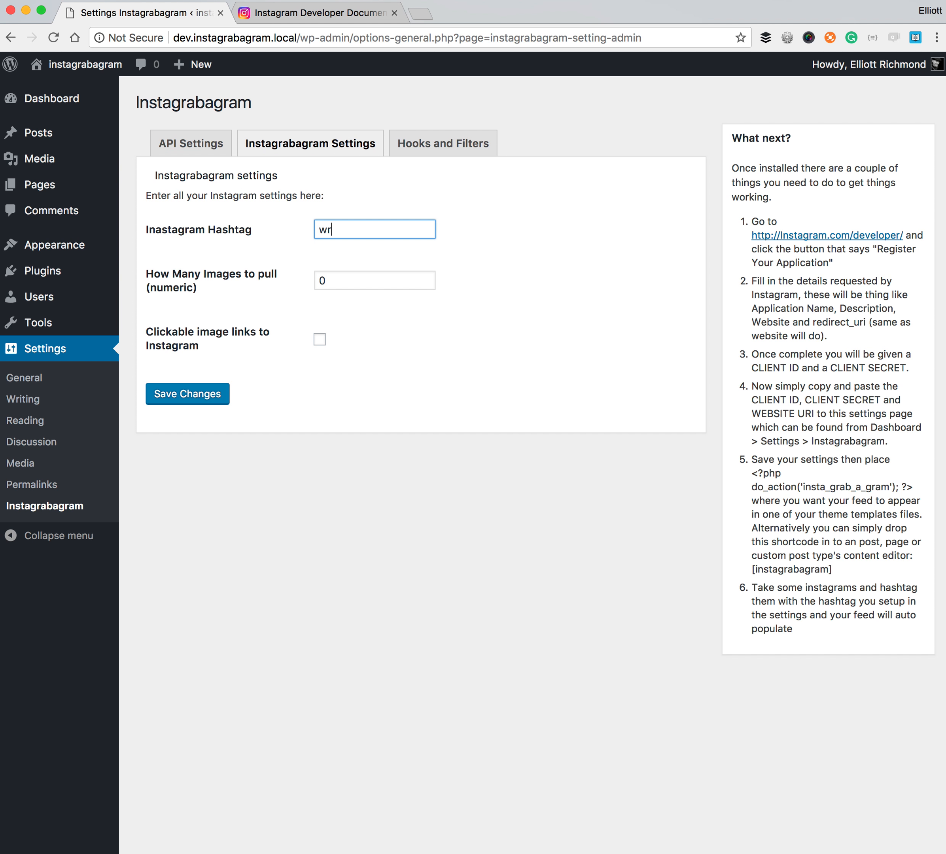
pyautogui.write('dp')
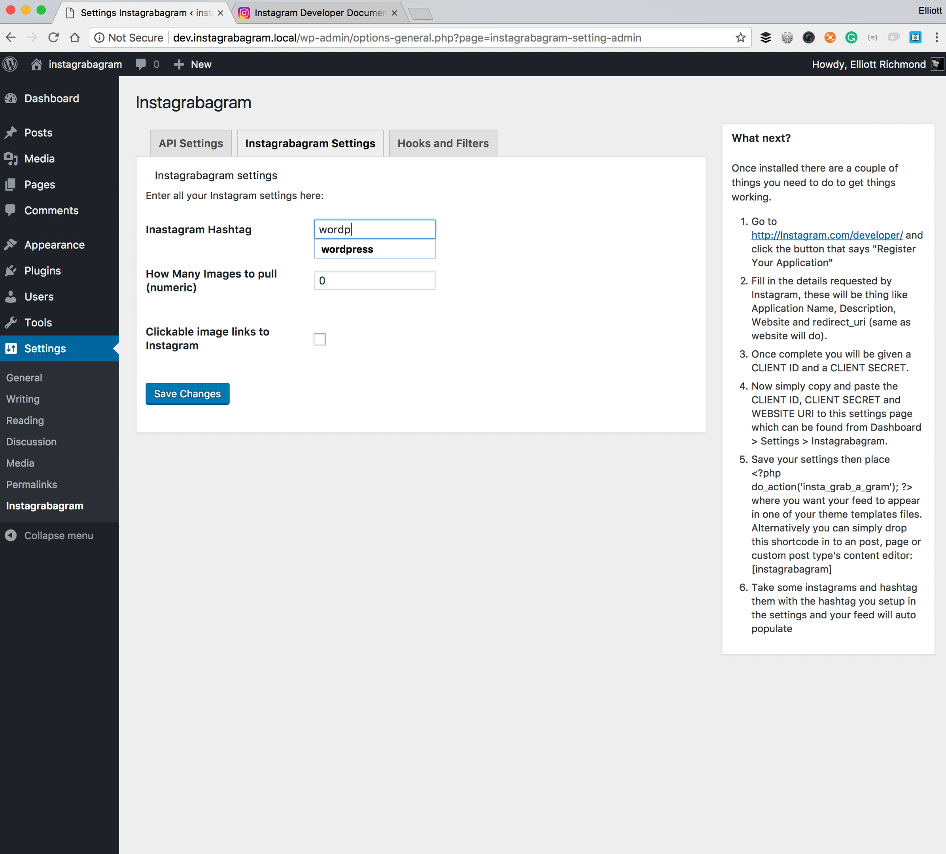
pyautogui.press('Down')
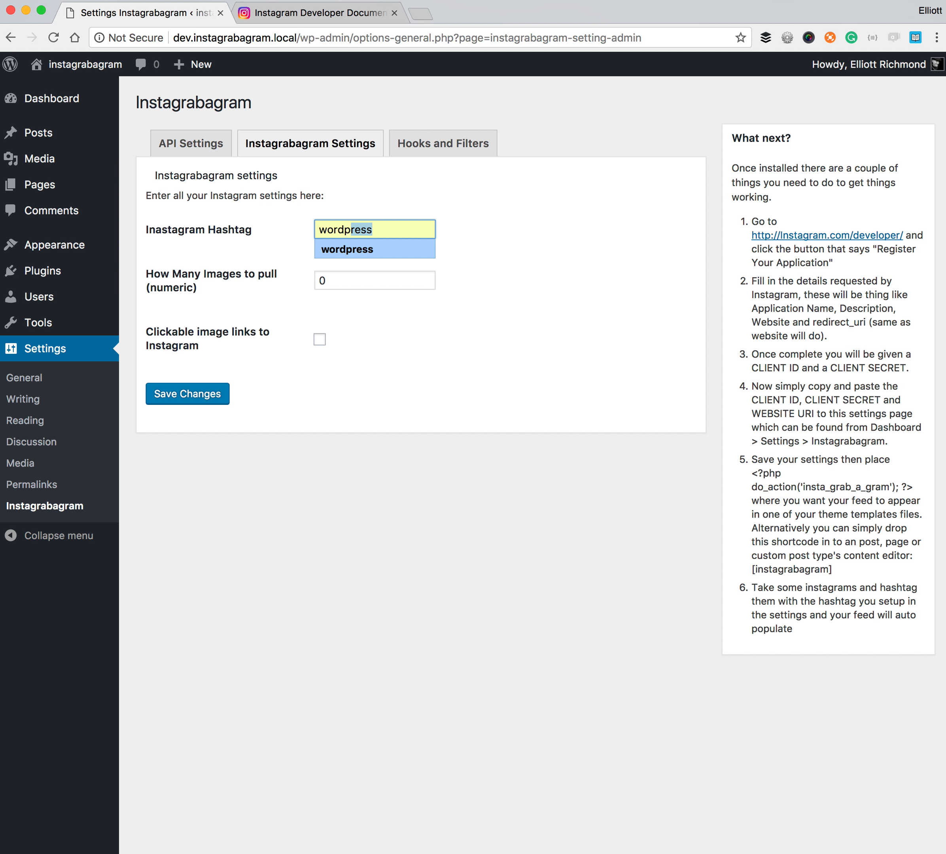
pyautogui.click(346, 250)
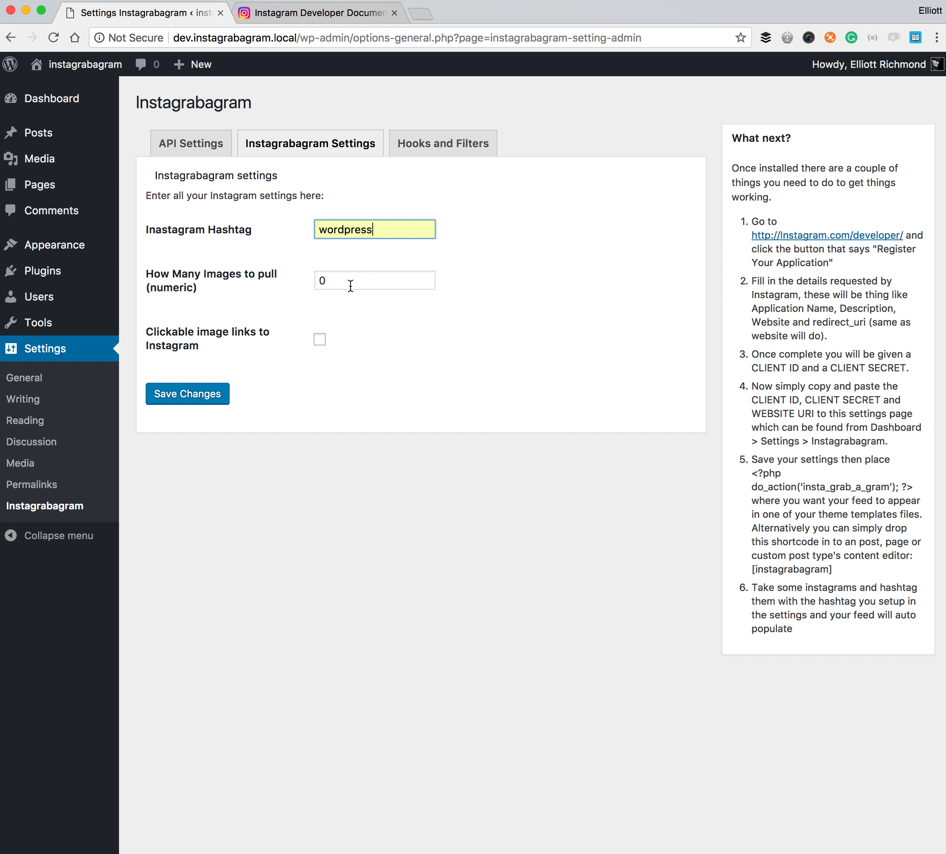
pyautogui.press('Tab')
pyautogui.write('3')
pyautogui.click(550, 255)
pyautogui.click(321, 341)
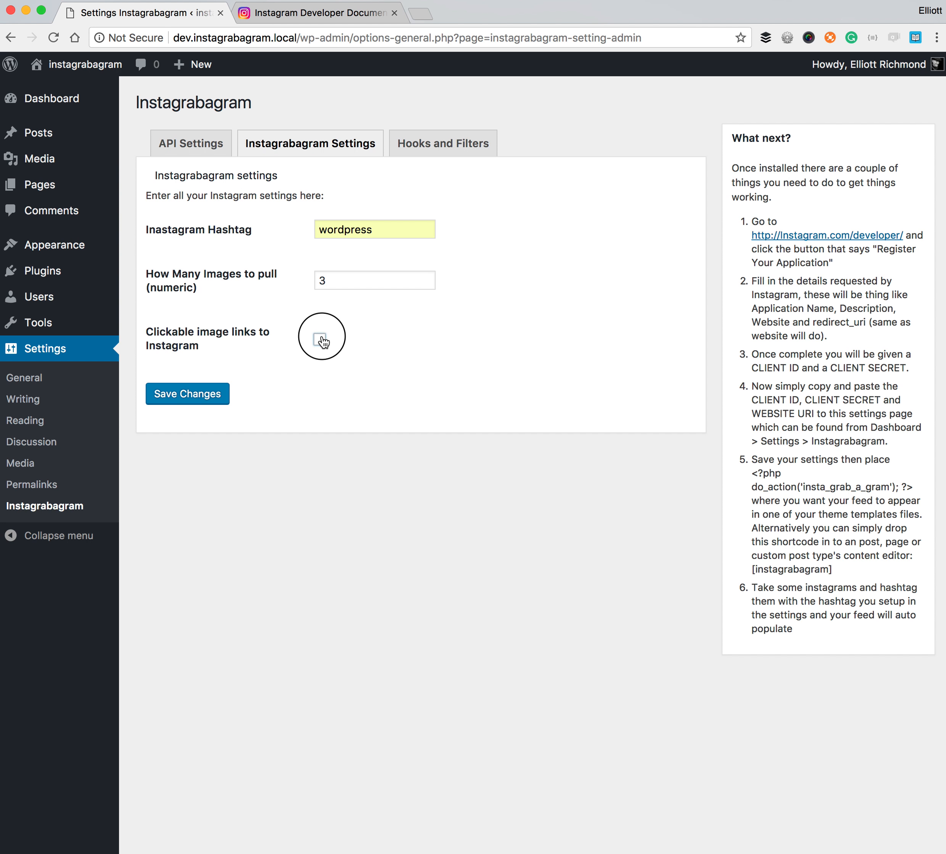
pyautogui.click(321, 340)
pyautogui.click(214, 394)
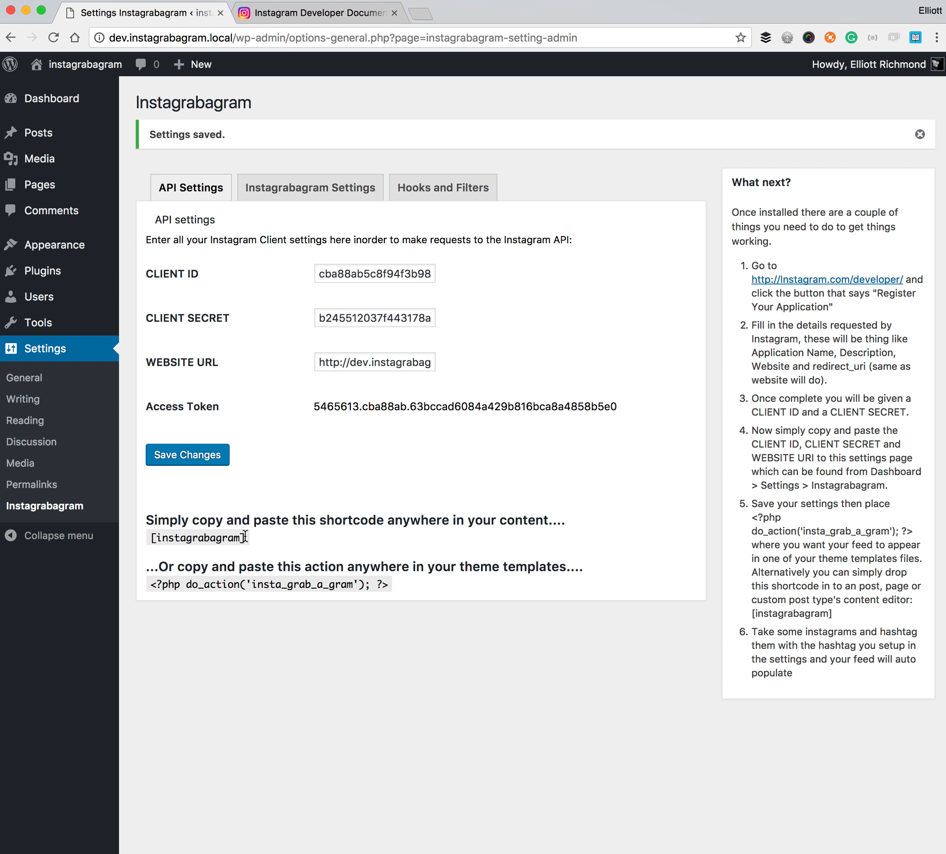
# - Highlight the [instagrabagram] shortcode on the API Settings page, alongside the theme template action code
pyautogui.moveTo(245, 537); pyautogui.dragTo(148, 535)
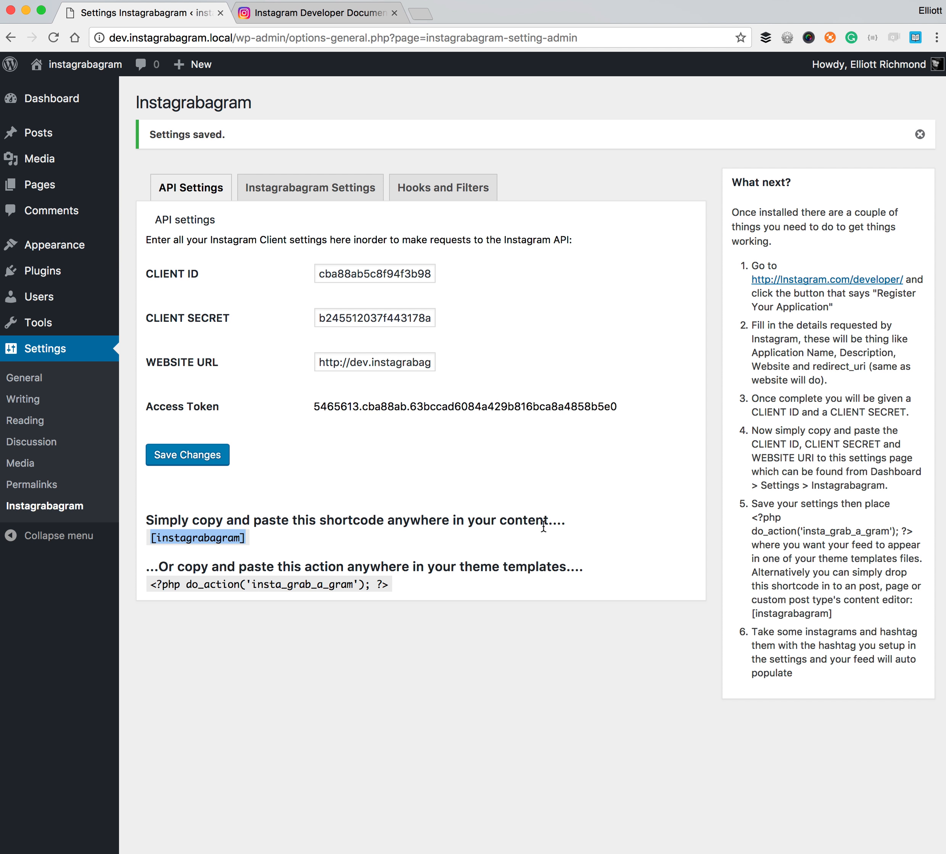
pyautogui.moveTo(159, 567)
pyautogui.mouseDown()
pyautogui.moveTo(344, 568)
pyautogui.moveTo(160, 596)
pyautogui.mouseUp()
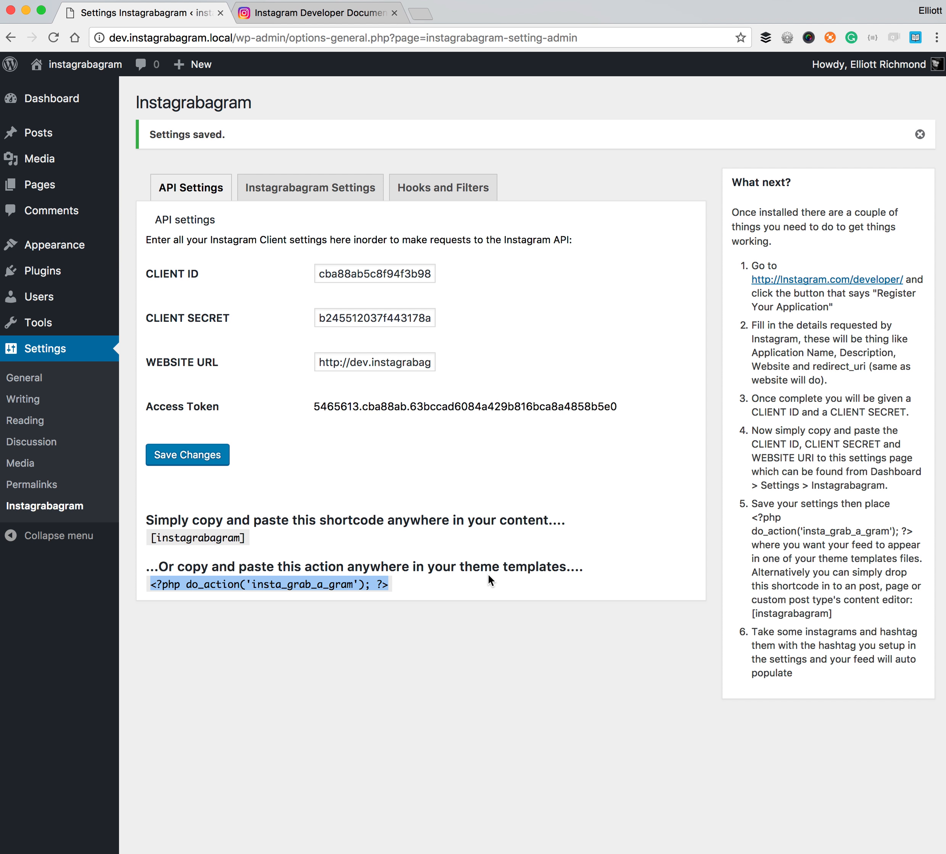
pyautogui.moveTo(246, 543); pyautogui.dragTo(134, 546)
pyautogui.doubleClick(188, 542)
pyautogui.moveTo(247, 539); pyautogui.dragTo(156, 538)
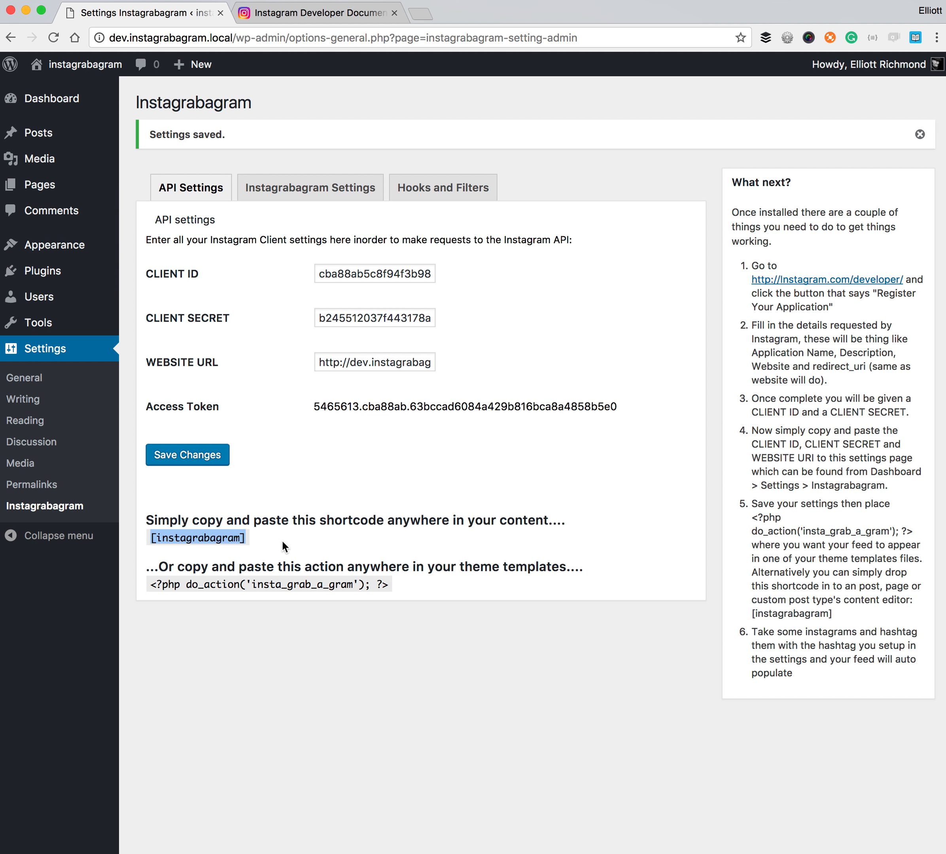
pyautogui.moveTo(386, 591); pyautogui.dragTo(150, 586)
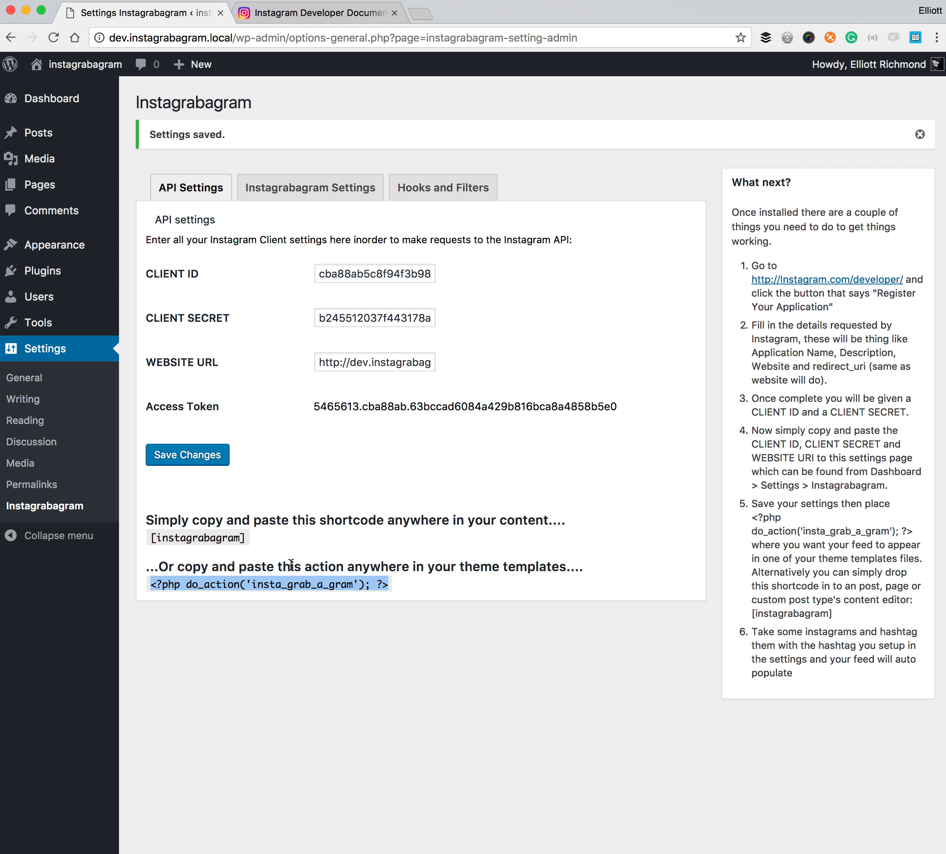
pyautogui.moveTo(246, 539); pyautogui.dragTo(147, 545)
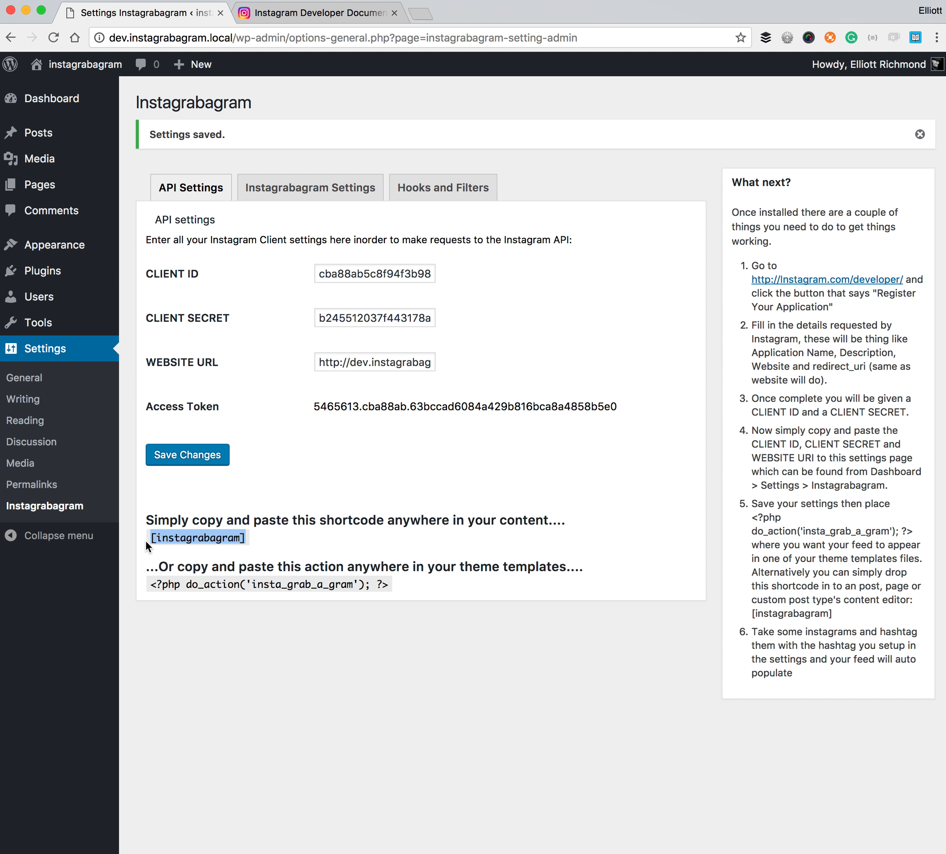
pyautogui.click(455, 189)
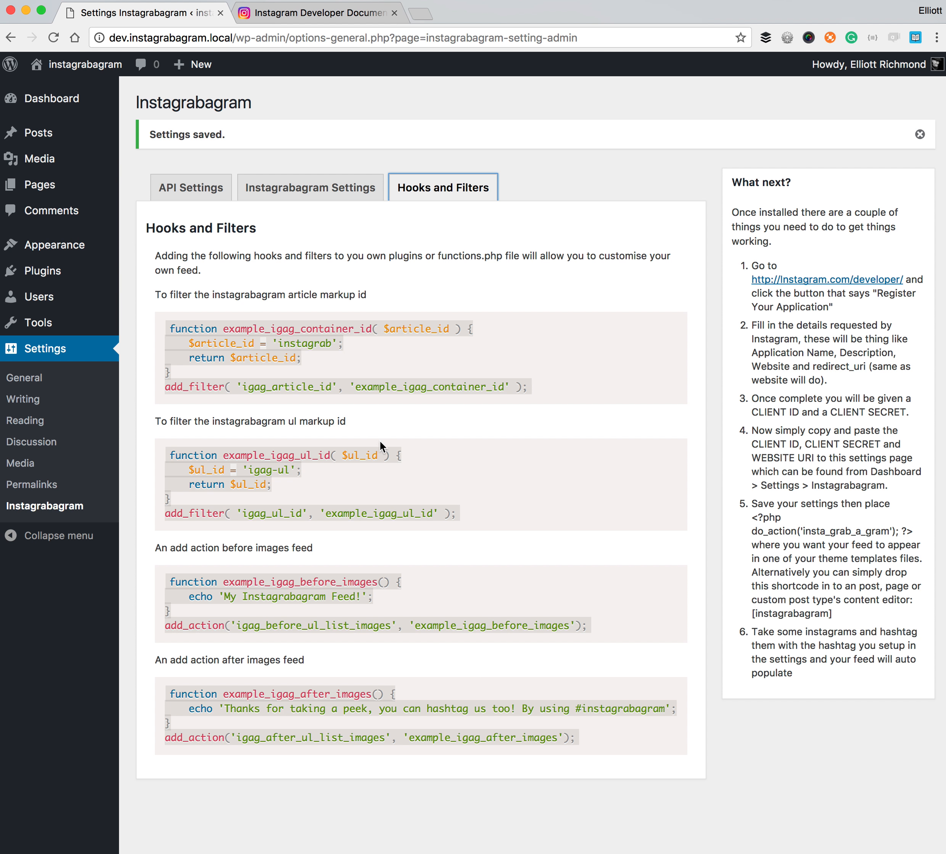
pyautogui.click(214, 197)
pyautogui.moveTo(255, 537); pyautogui.dragTo(141, 535)
pyautogui.press('super+c')
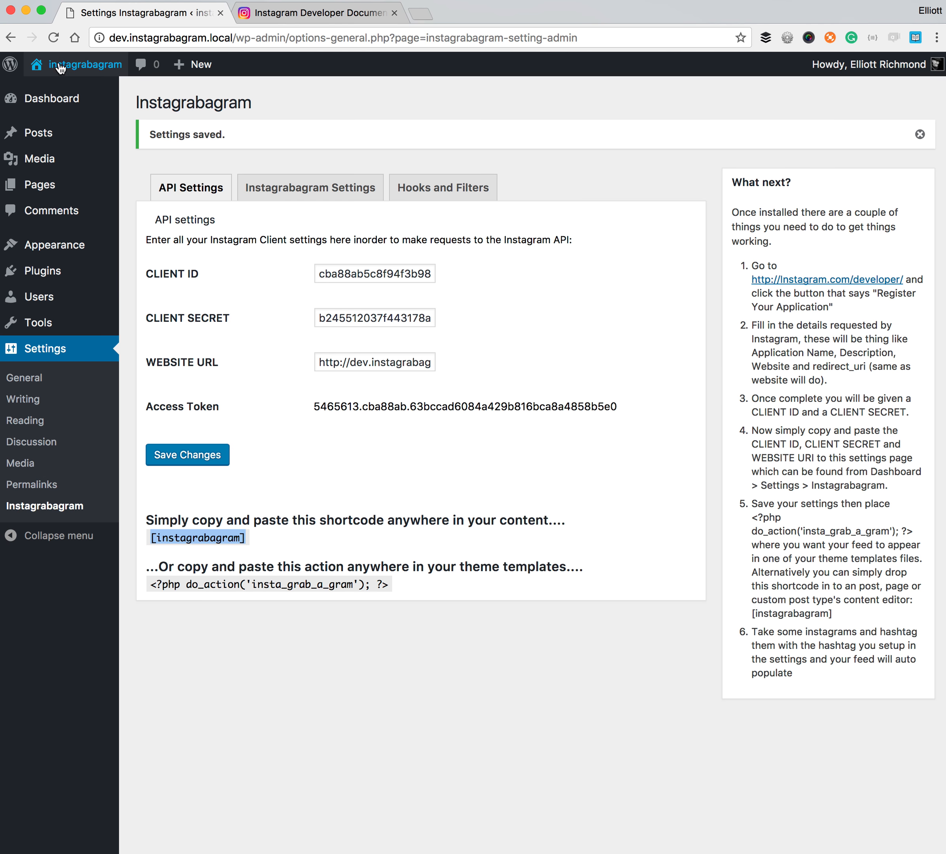
# - Open the Hello world! post for editing in the Visual editor
pyautogui.click(21, 136)
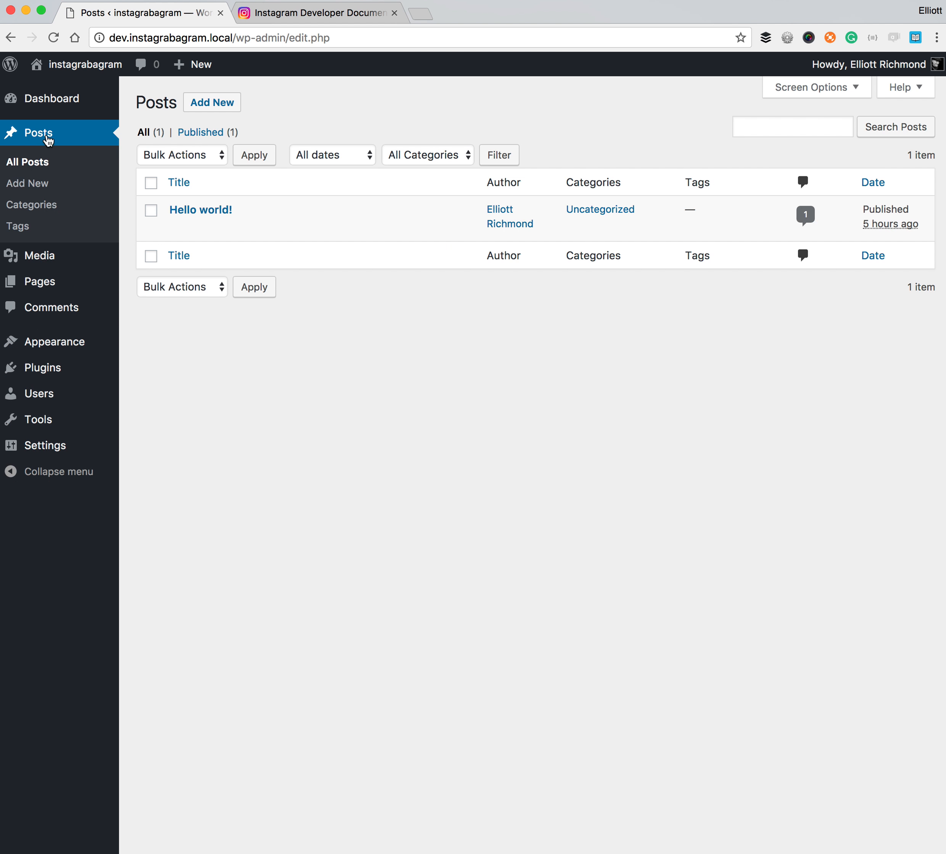
pyautogui.click(207, 211)
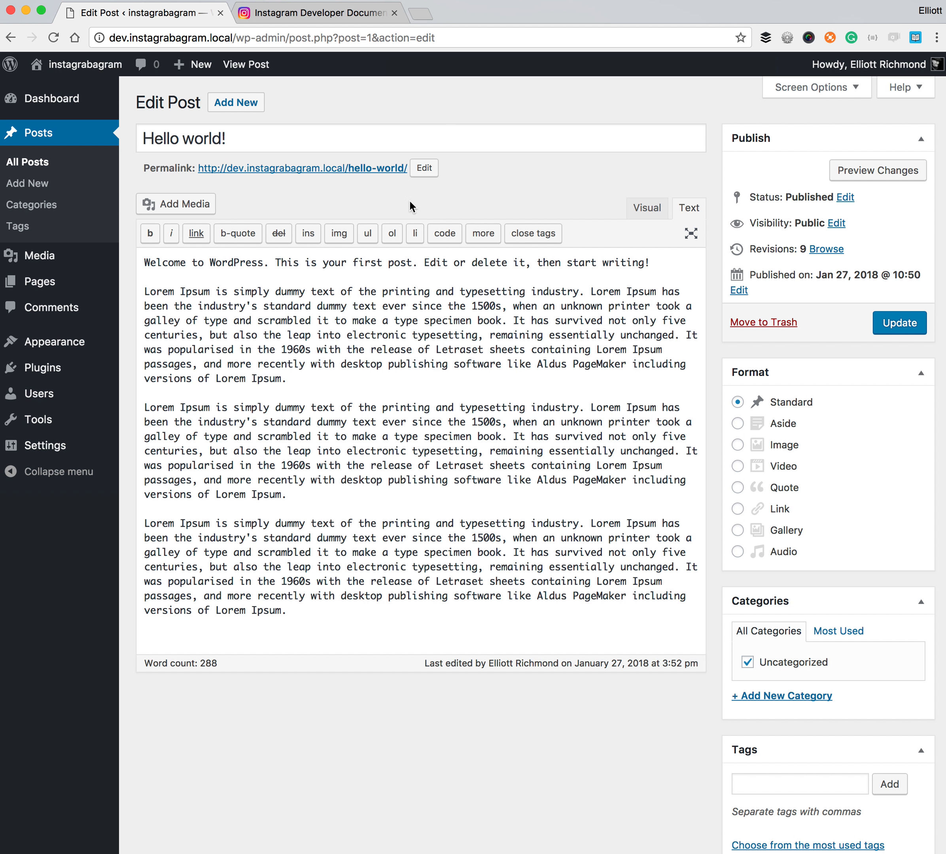
pyautogui.click(647, 207)
# - Paste the [instagrabagram] shortcode as a new paragraph after the first Lorem Ipsum paragraph
pyautogui.click(509, 466)
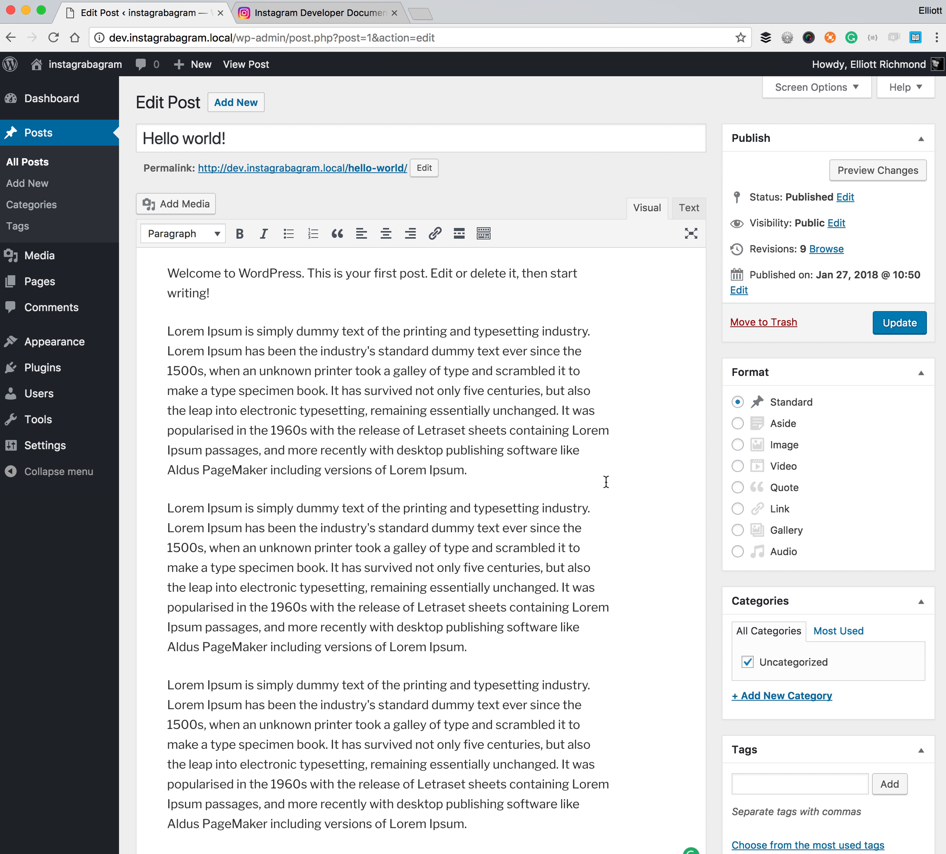
pyautogui.press('Return')
pyautogui.press('super+v')
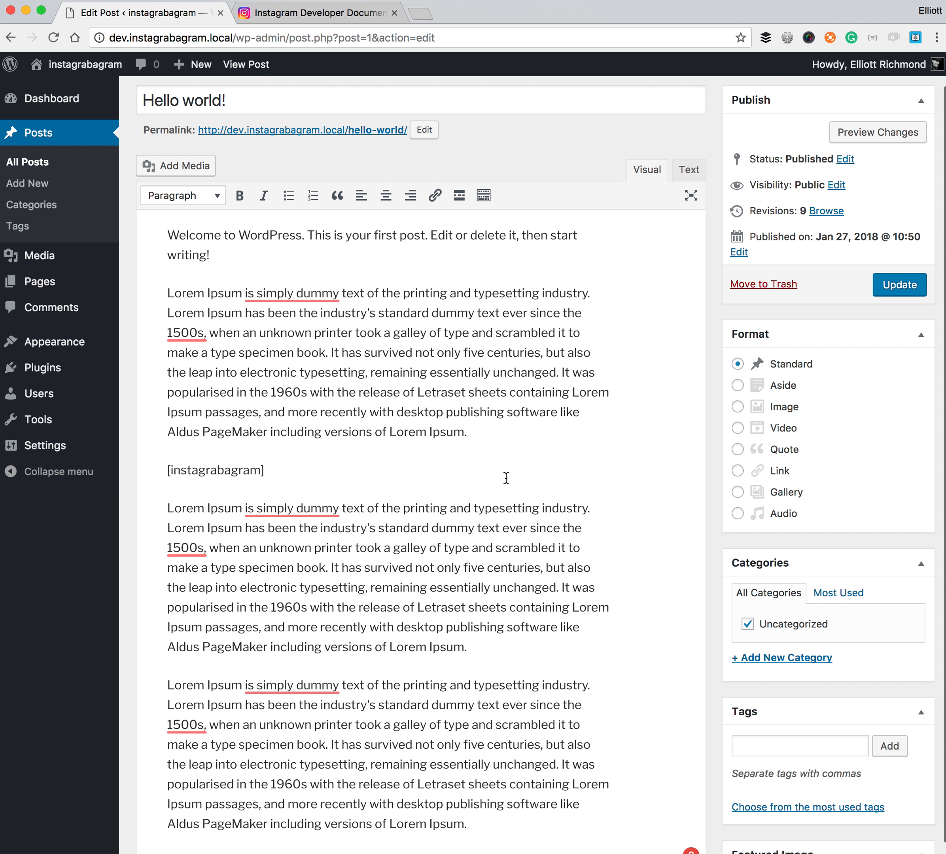
pyautogui.click(688, 173)
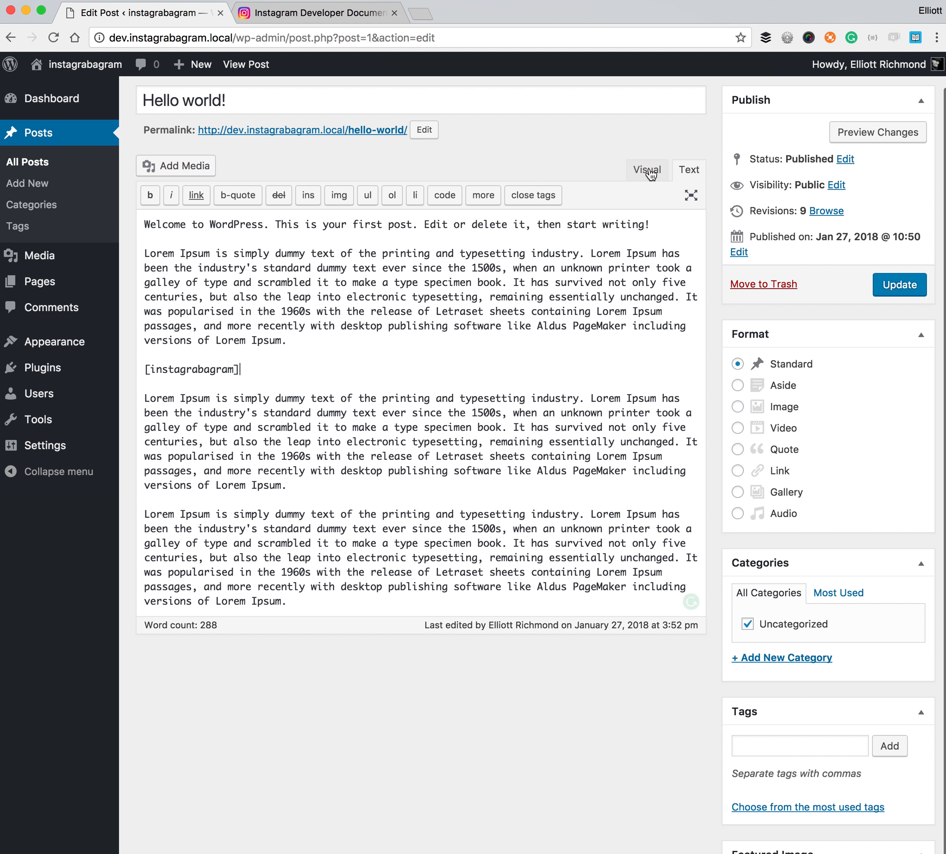
pyautogui.click(650, 173)
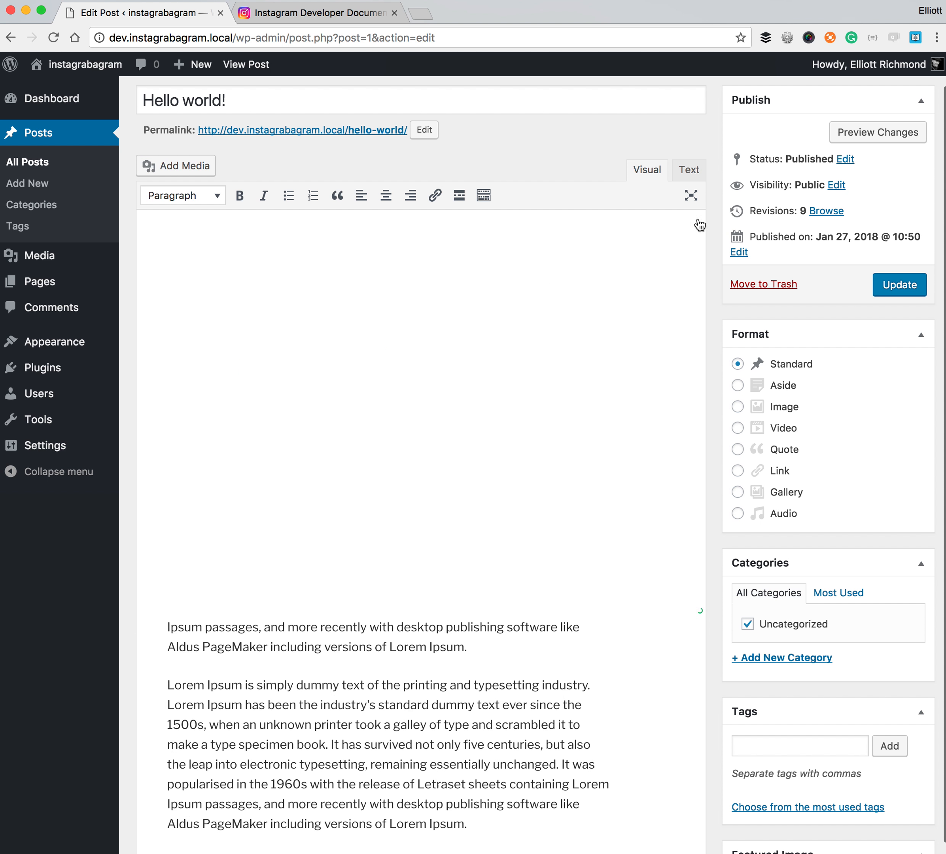
# - Update the Hello world! post and view it live to see the three Instagram images
pyautogui.click(899, 287)
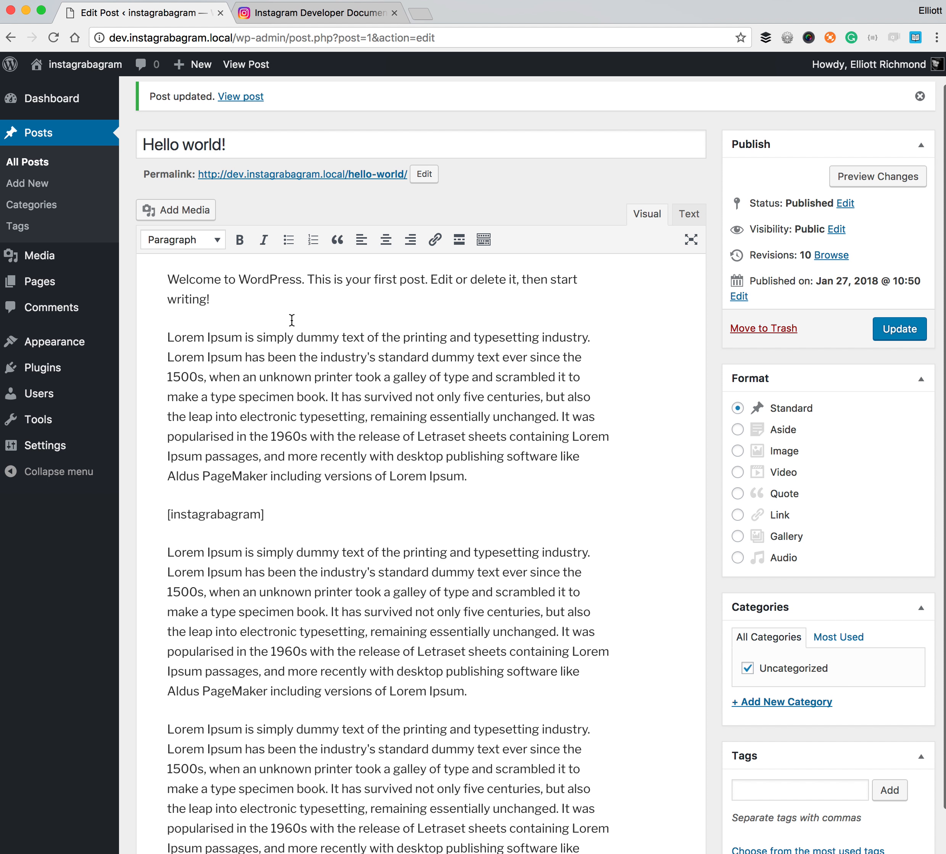
pyautogui.click(258, 64)
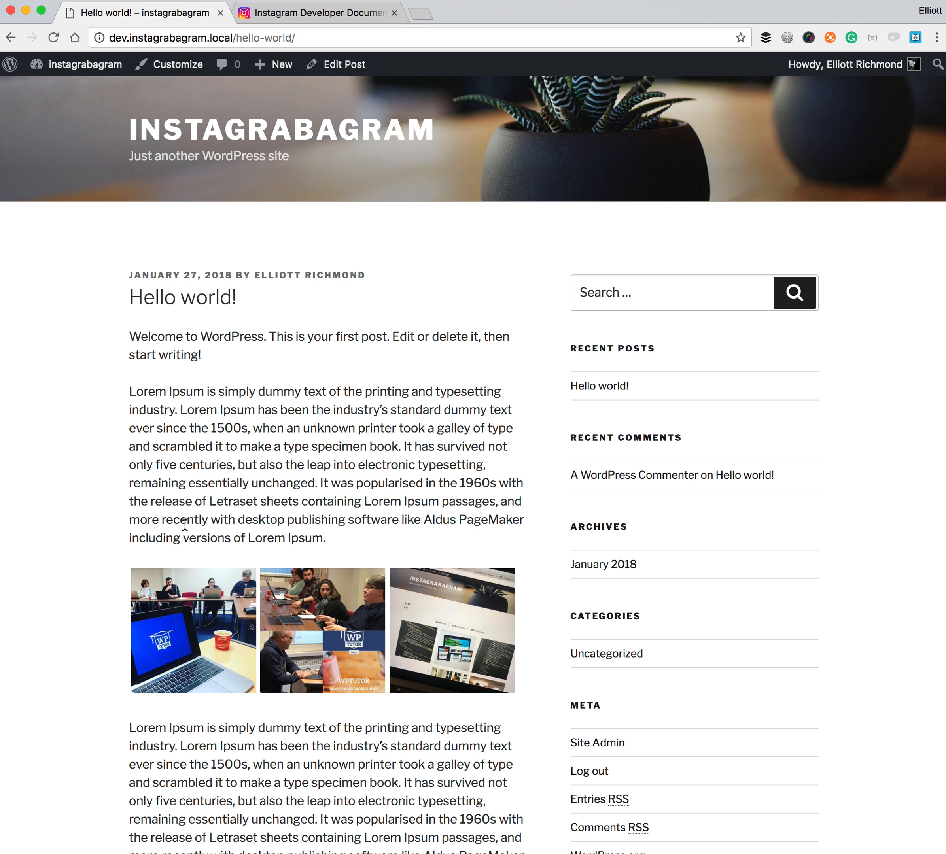
pyautogui.scroll(-2, 155, 508)
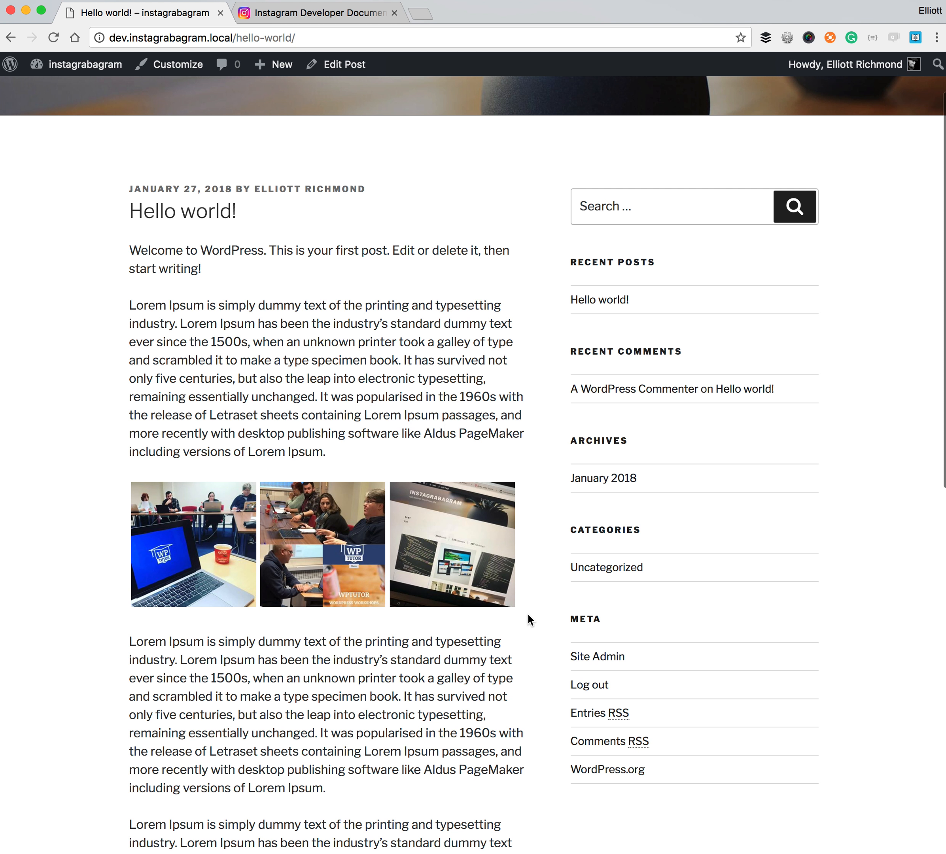